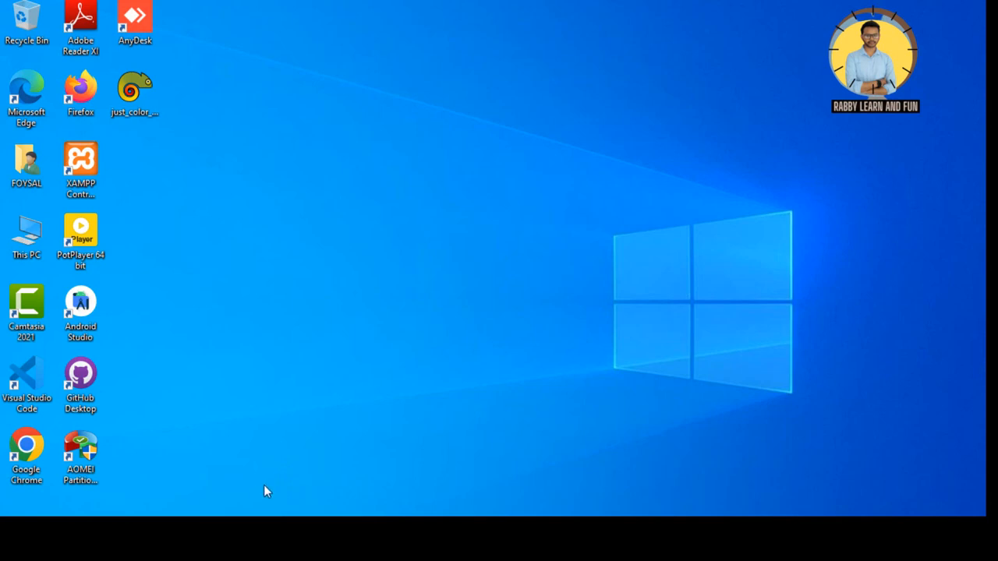
Launch Chrome, search Google for 'e-tin certificate' and open the NBR e-TIN Registration result
{"action": "double_click", "coordinate": [25, 457]}
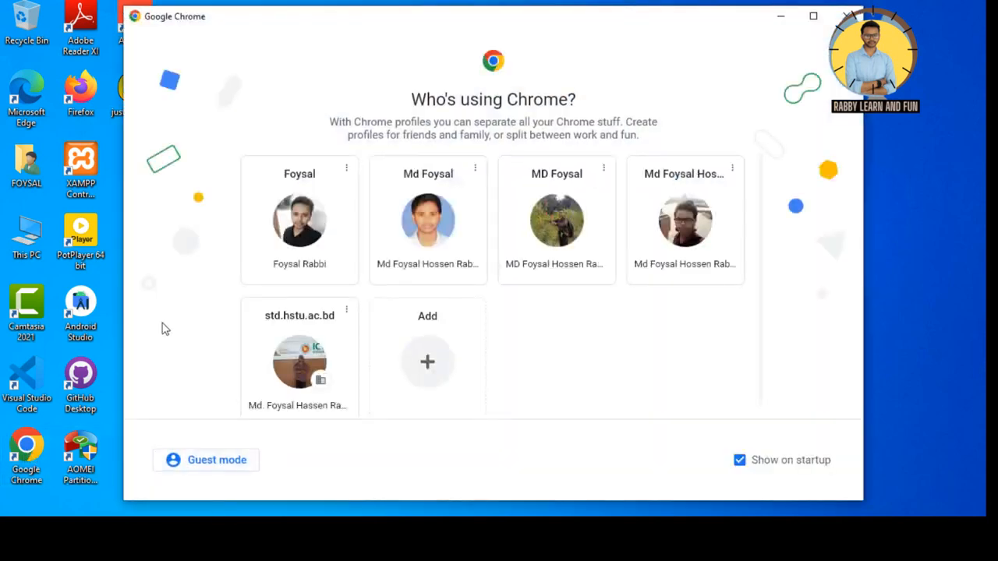
{"action": "left_click", "coordinate": [343, 353]}
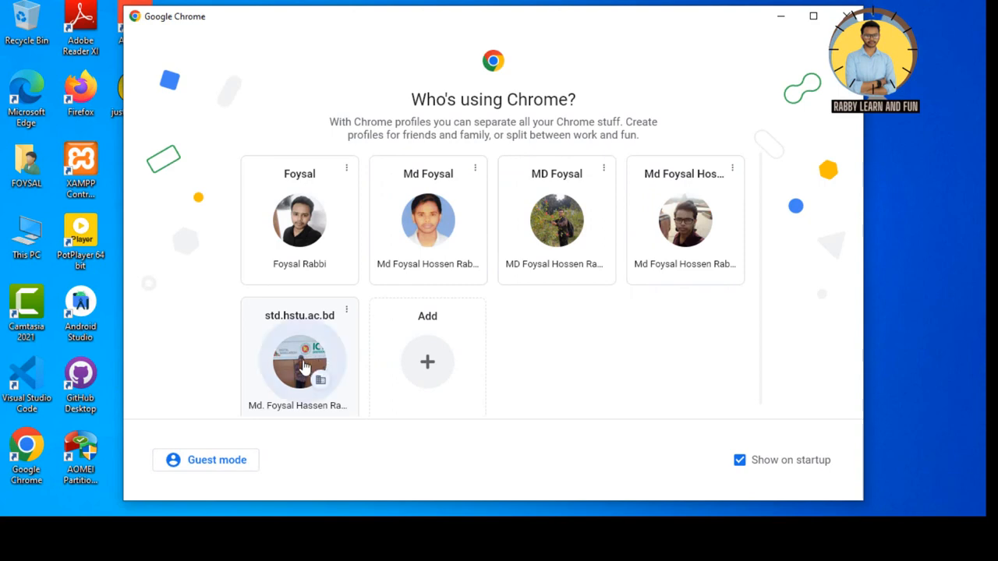
{"action": "left_click", "coordinate": [624, 75]}
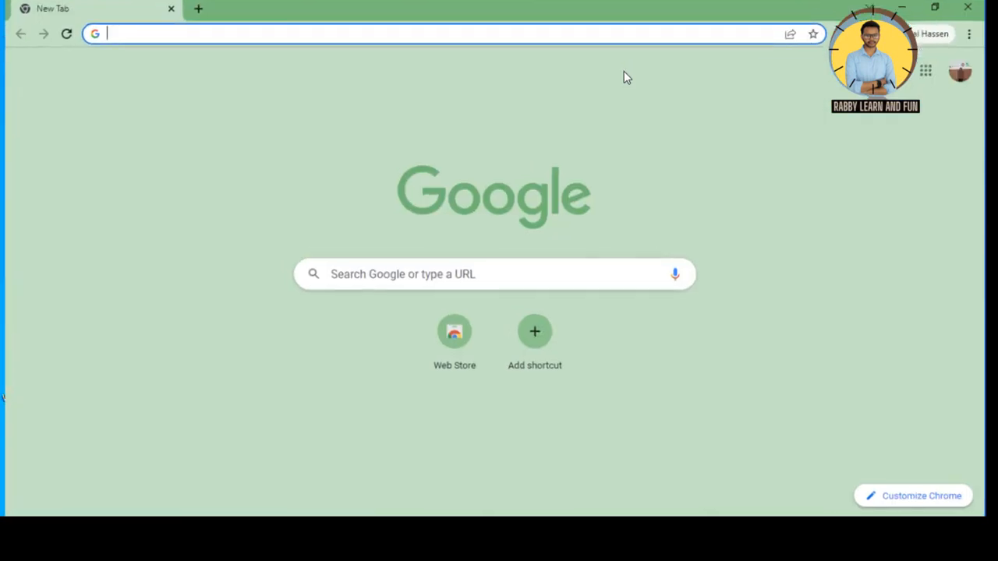
{"action": "left_click", "coordinate": [341, 274]}
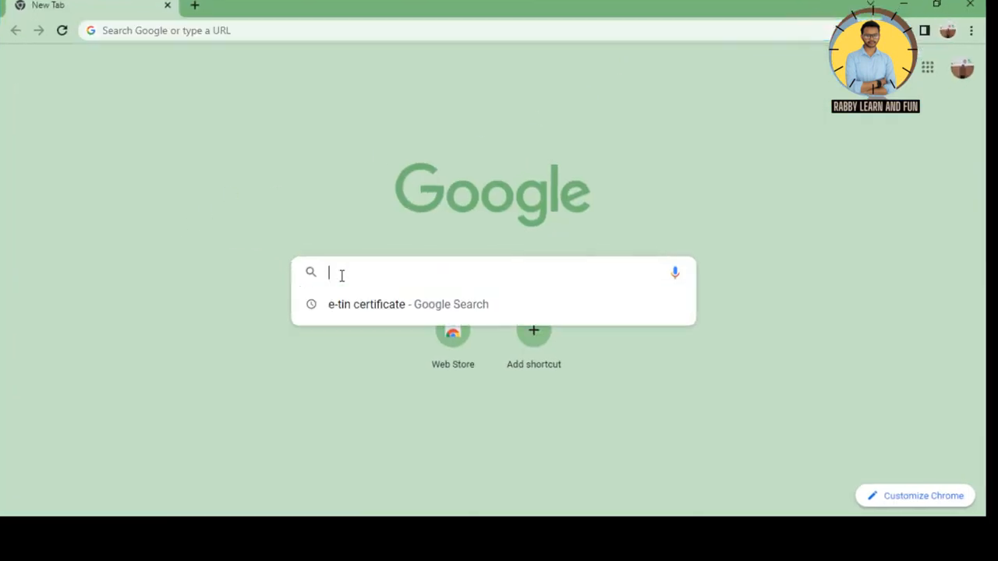
{"action": "type", "text": "E-tin certificate"}
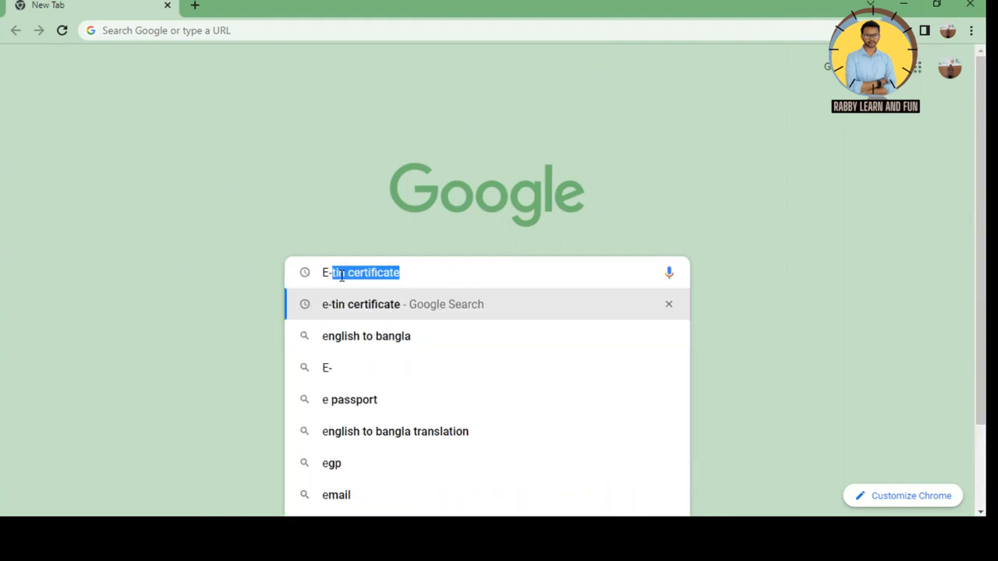
{"action": "left_click", "coordinate": [359, 305]}
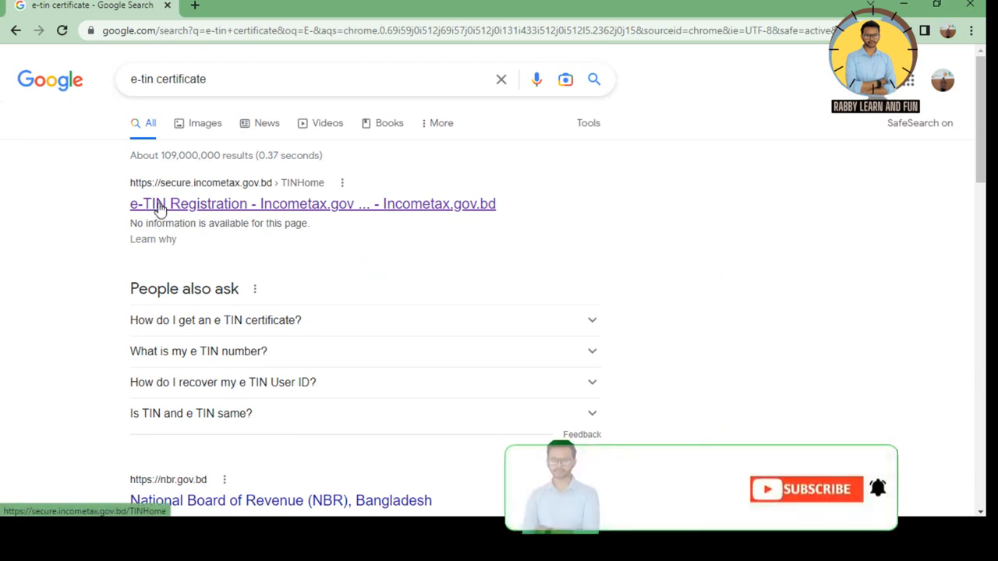
{"action": "left_click", "coordinate": [158, 205]}
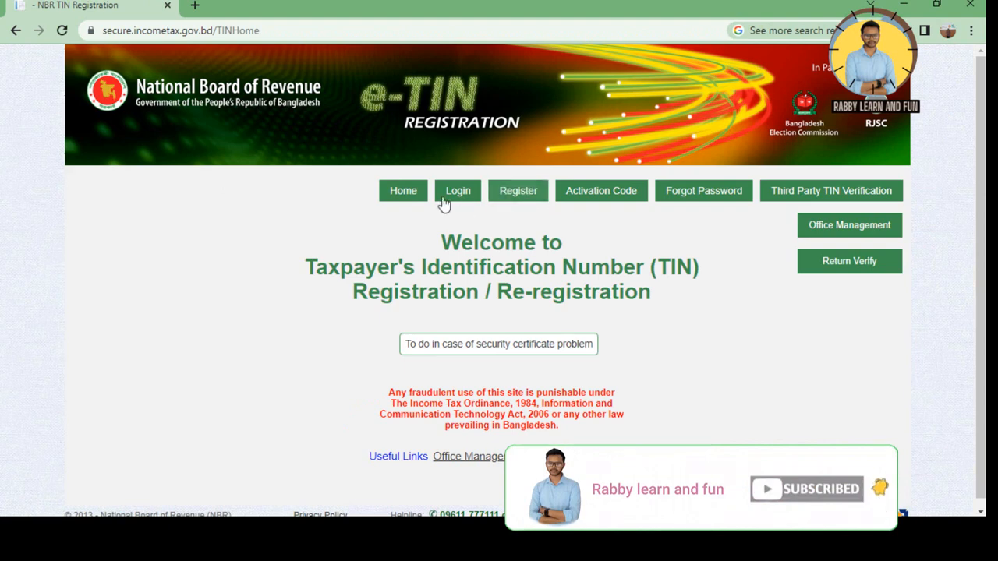
Open the new-user Registration form from the site's Register button
{"action": "left_click", "coordinate": [519, 195]}
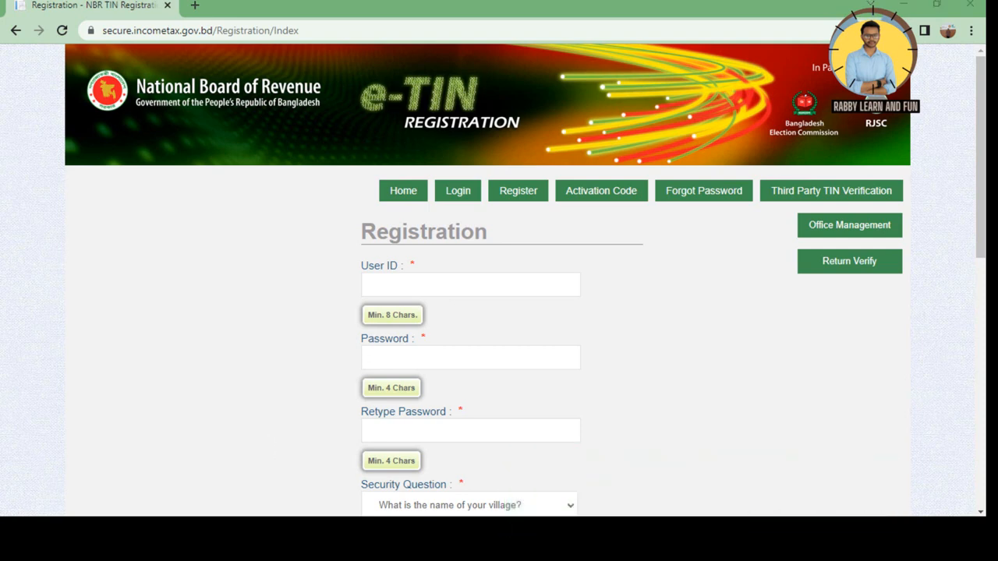
Paste the chosen User ID and the account password into the registration form
{"action": "left_click", "coordinate": [381, 284]}
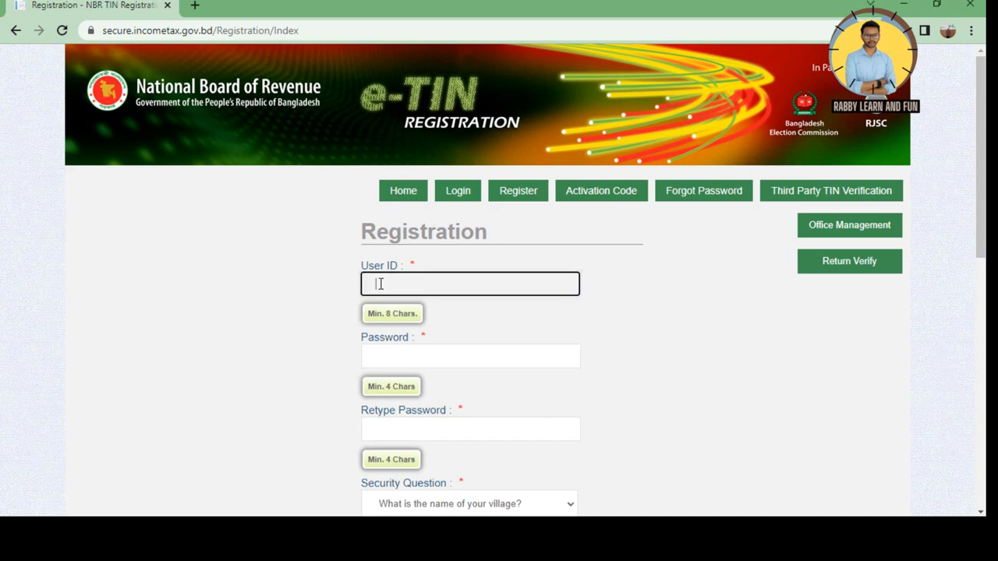
{"action": "key", "text": "ctrl+v"}
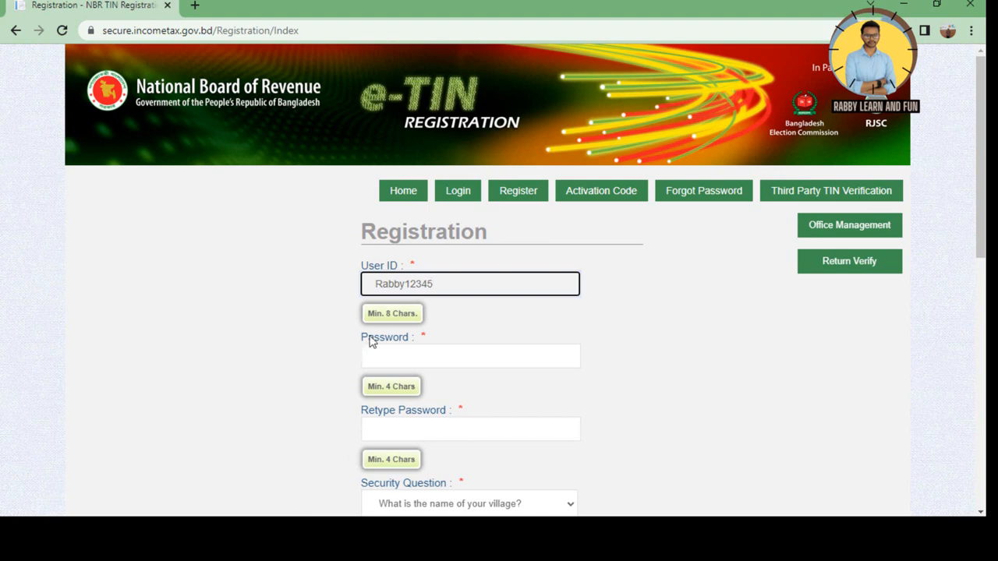
{"action": "scroll", "coordinate": [402, 453], "scroll_direction": "down", "scroll_amount": 1}
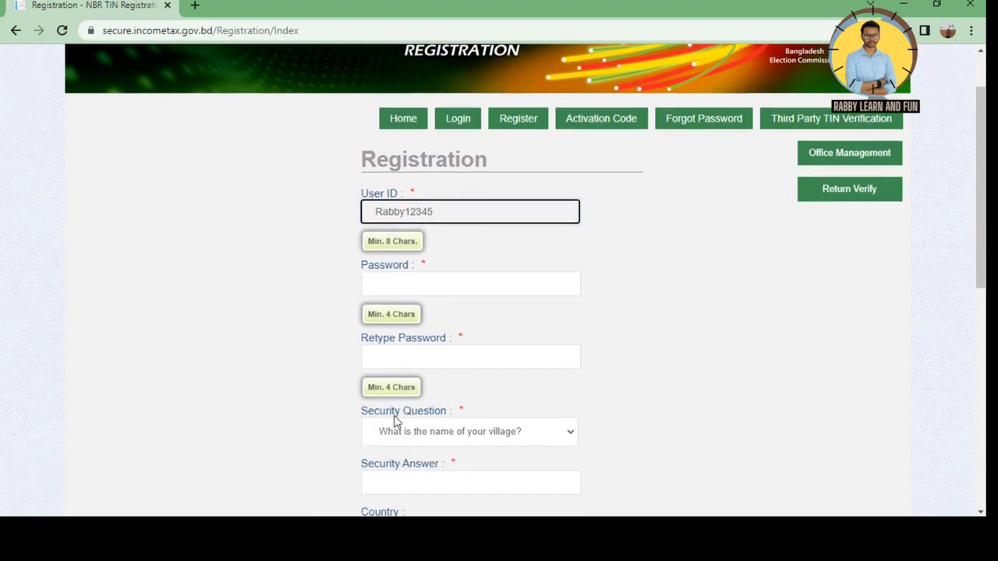
{"action": "scroll", "coordinate": [397, 419], "scroll_direction": "down", "scroll_amount": 2}
{"action": "scroll", "coordinate": [419, 413], "scroll_direction": "up", "scroll_amount": 1}
{"action": "scroll", "coordinate": [419, 413], "scroll_direction": "up", "scroll_amount": 1}
{"action": "key", "text": "Tab"}
{"action": "key", "text": "ctrl+v"}
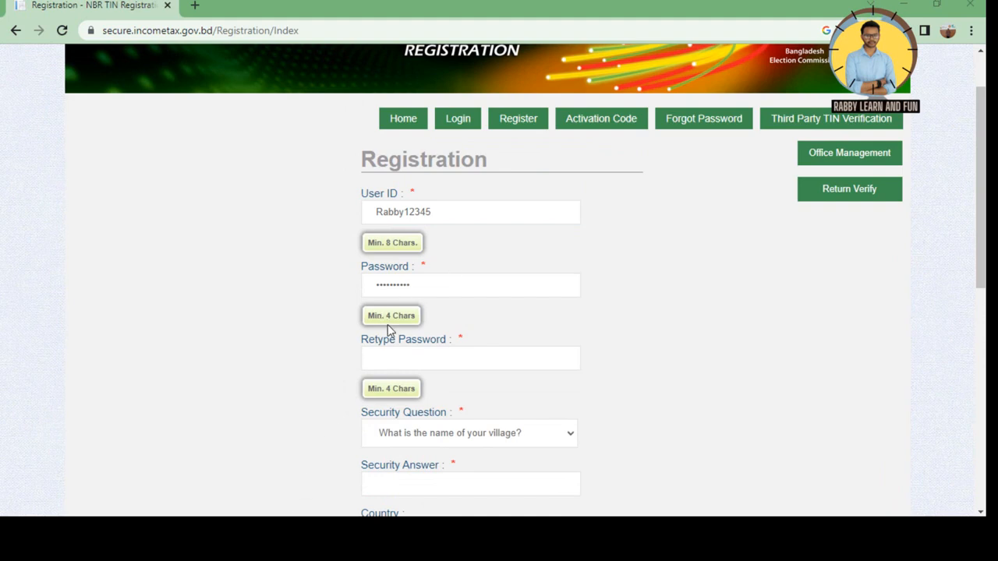
Retype the password to confirm it and bring up the security question list
{"action": "left_click", "coordinate": [376, 358]}
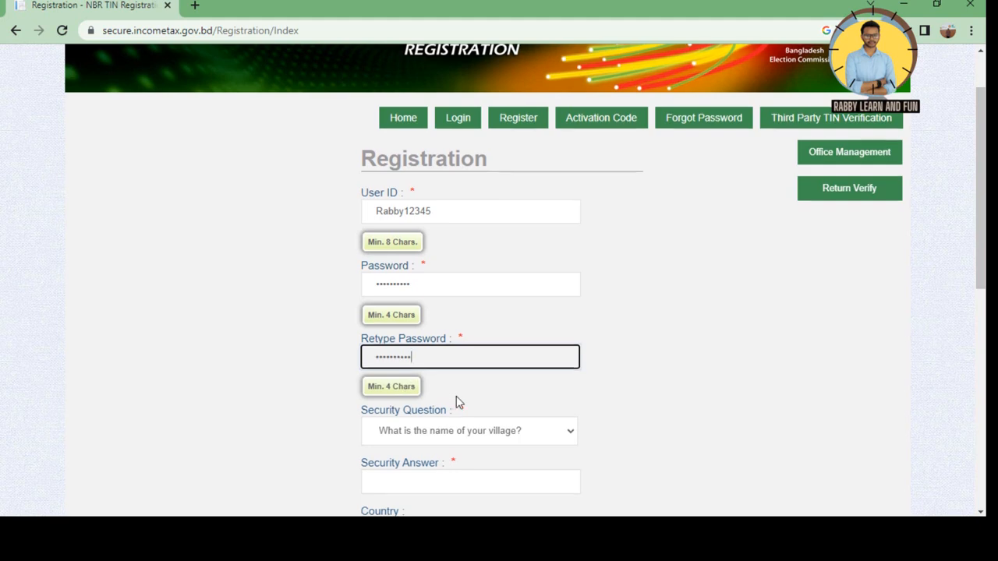
{"action": "scroll", "coordinate": [457, 401], "scroll_direction": "down", "scroll_amount": 1}
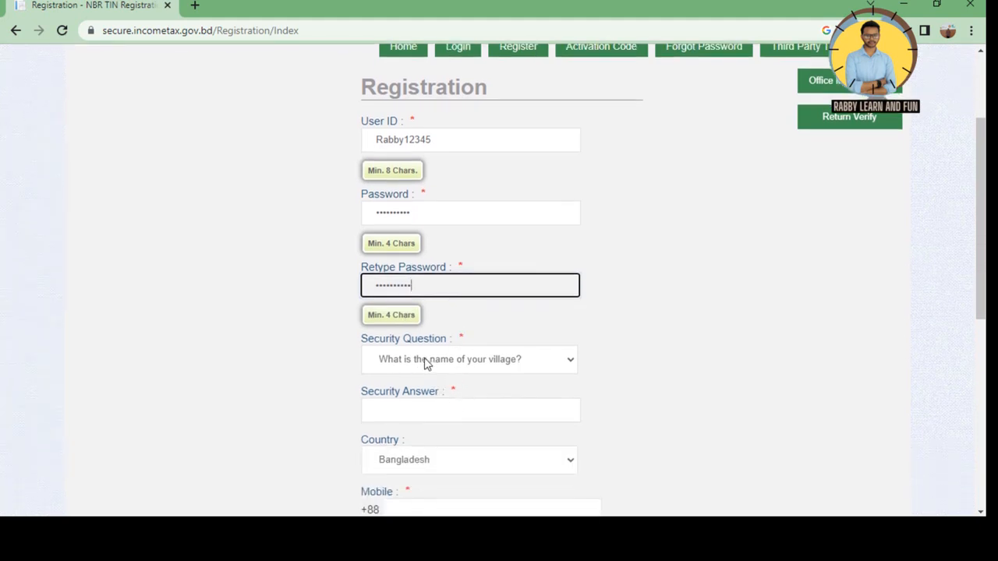
{"action": "left_click", "coordinate": [485, 365]}
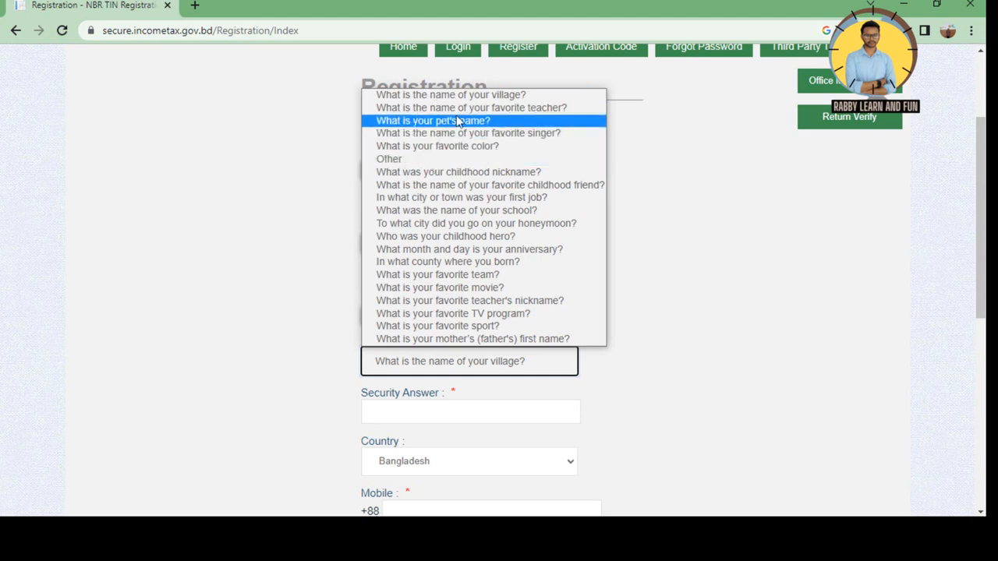
Choose 'What was your childhood nickname?' as the security question and type its answer
{"action": "left_click", "coordinate": [453, 173]}
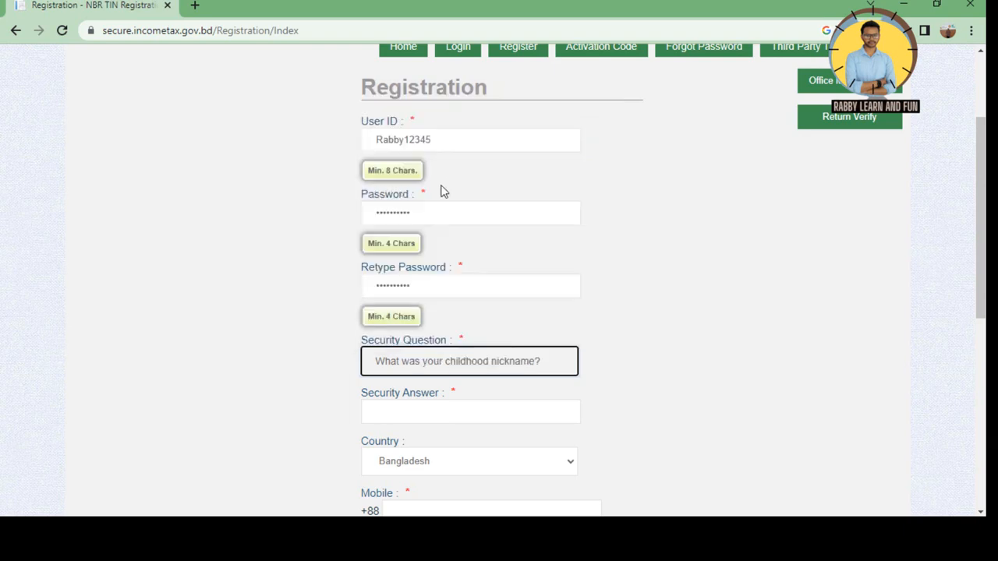
{"action": "left_click", "coordinate": [399, 370]}
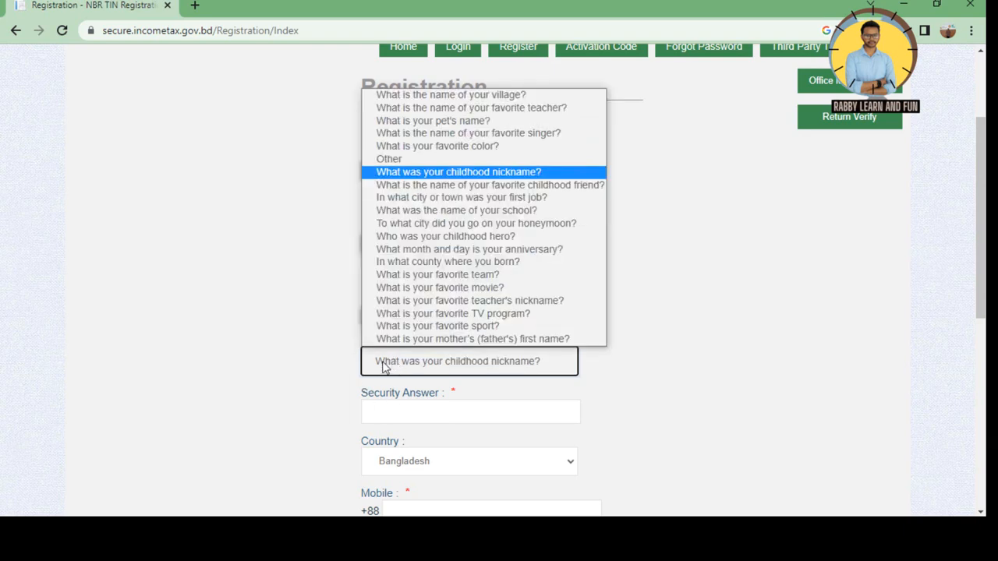
{"action": "left_click", "coordinate": [398, 371]}
{"action": "left_click", "coordinate": [376, 408]}
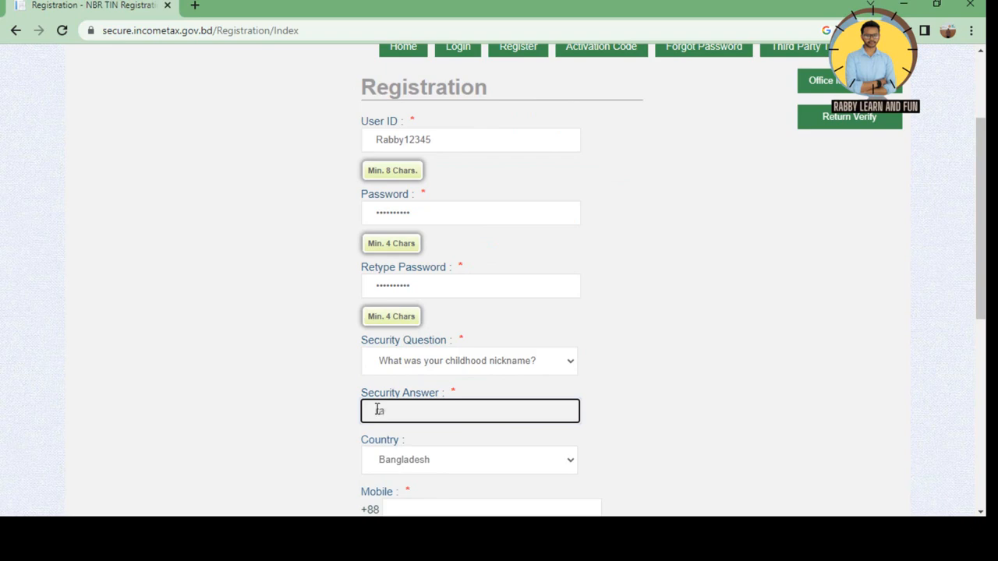
{"action": "scroll", "coordinate": [420, 409], "scroll_direction": "down", "scroll_amount": 2}
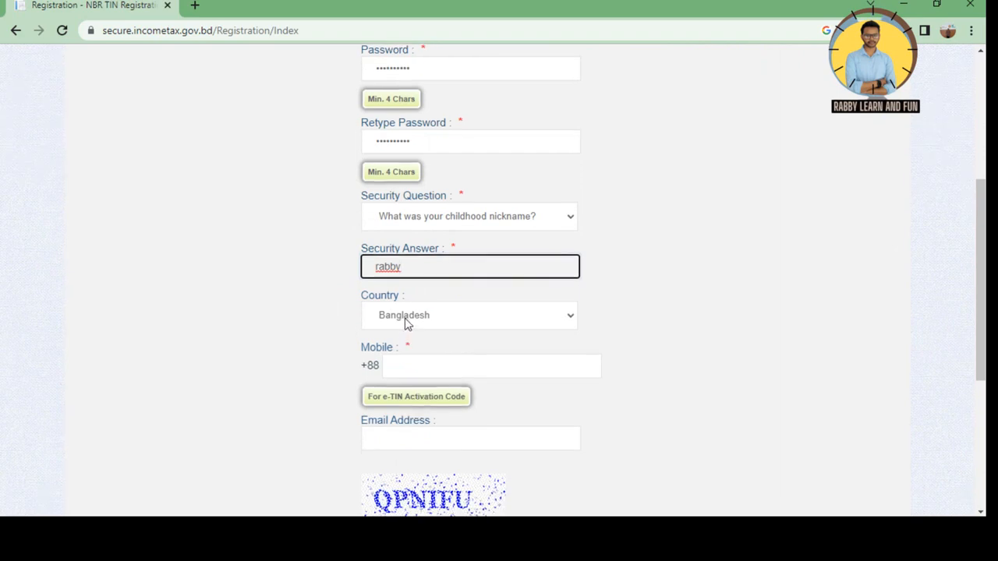
Keep Bangladesh as the country and enter the mobile number
{"action": "left_click", "coordinate": [406, 324]}
{"action": "left_click", "coordinate": [406, 325]}
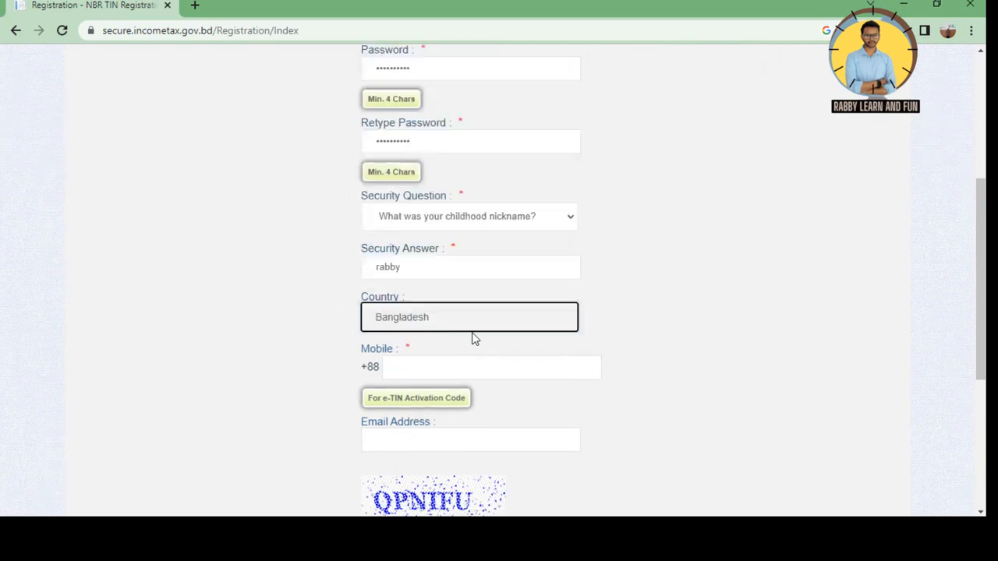
{"action": "left_click", "coordinate": [399, 367]}
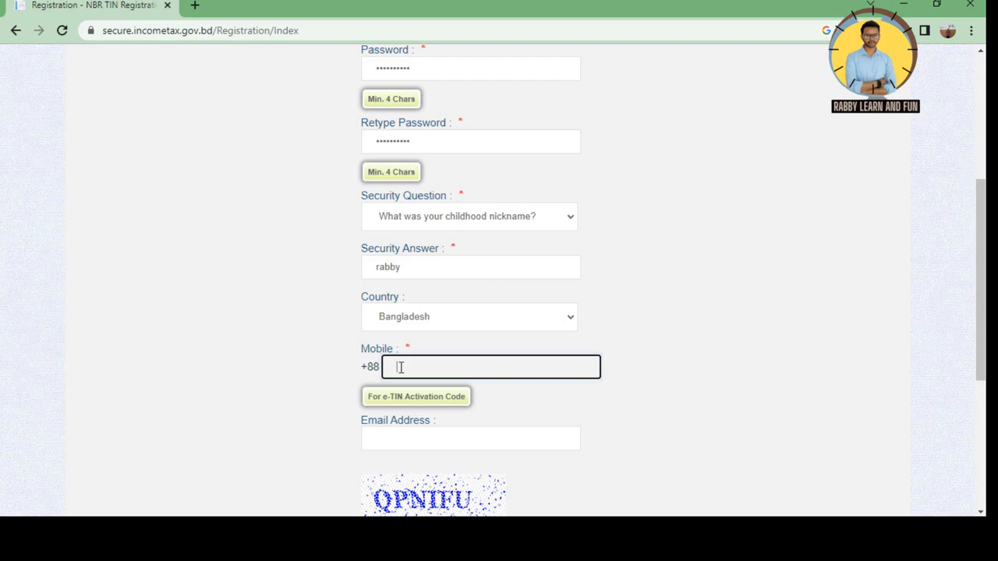
Enter the contact's e-mail address on the registration form
{"action": "scroll", "coordinate": [413, 413], "scroll_direction": "down", "scroll_amount": 2}
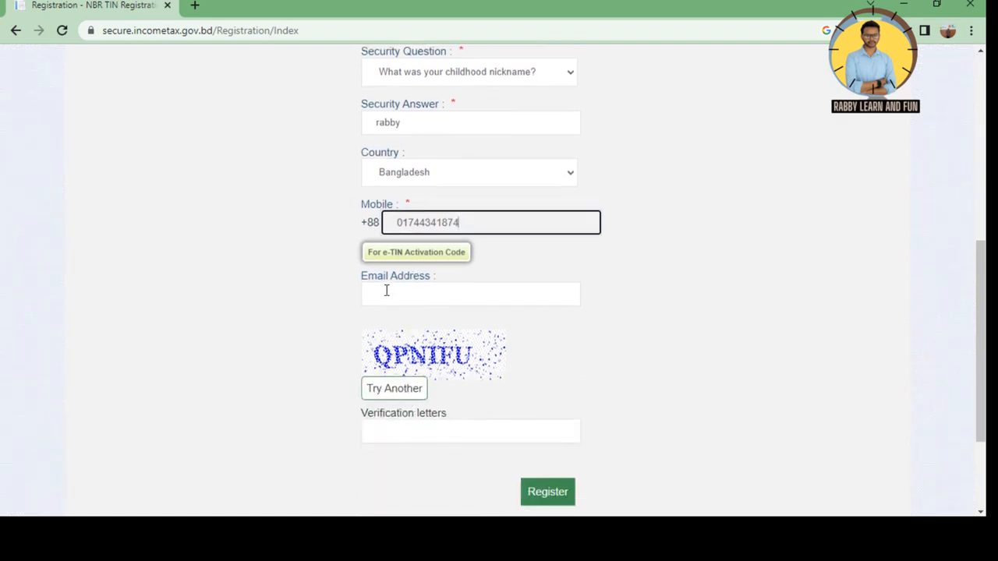
{"action": "left_click", "coordinate": [386, 290]}
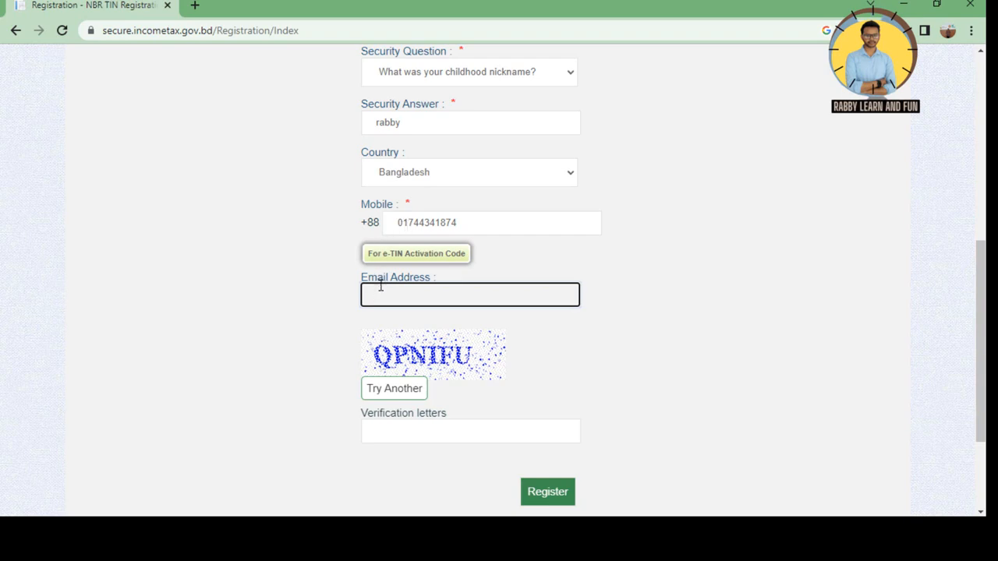
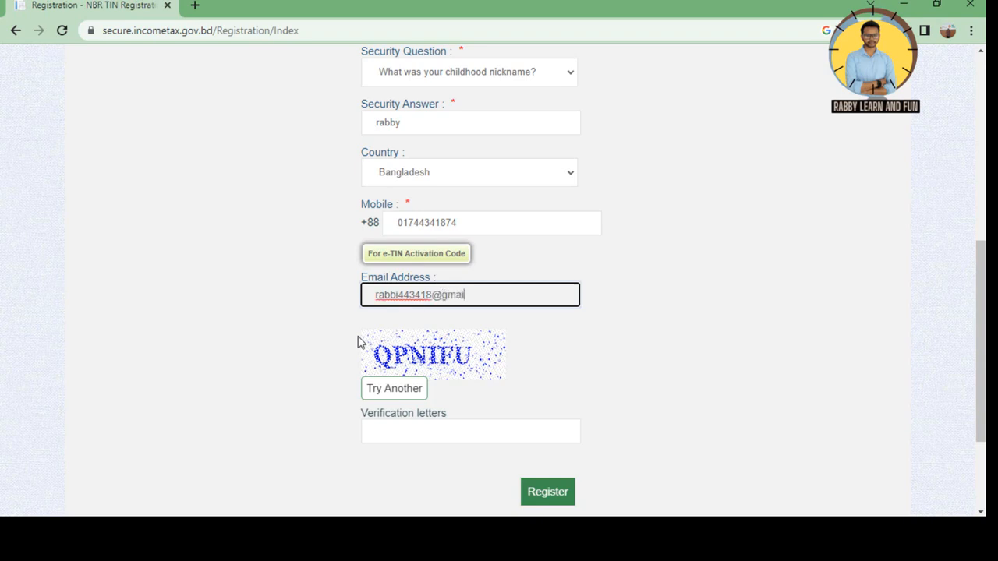
{"action": "scroll", "coordinate": [343, 311], "scroll_direction": "down", "scroll_amount": 1}
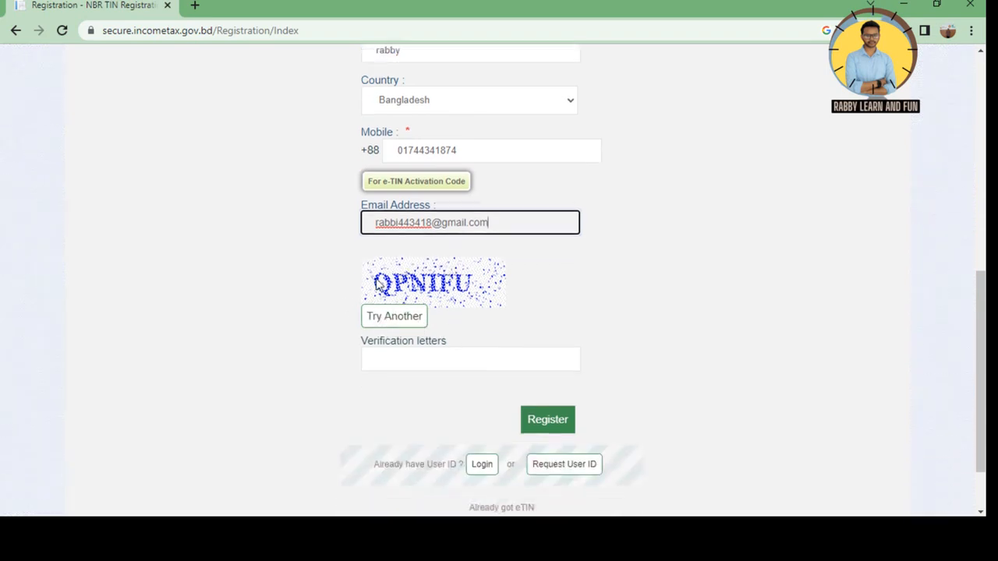
Type the captcha's verification letters, completing every field of the form
{"action": "left_click", "coordinate": [394, 356]}
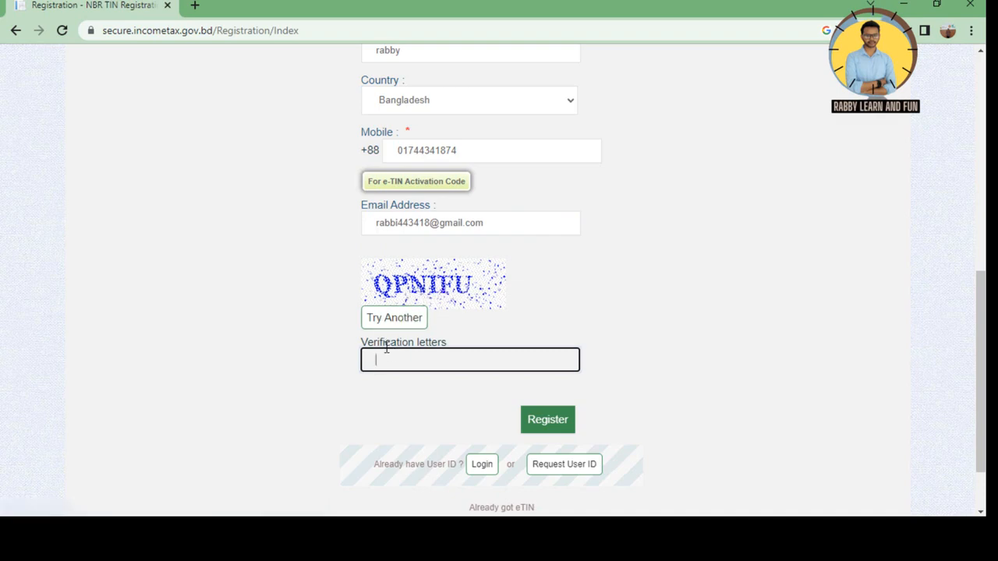
{"action": "type", "text": "QPNIFU"}
{"action": "scroll", "coordinate": [413, 330], "scroll_direction": "up", "scroll_amount": 6}
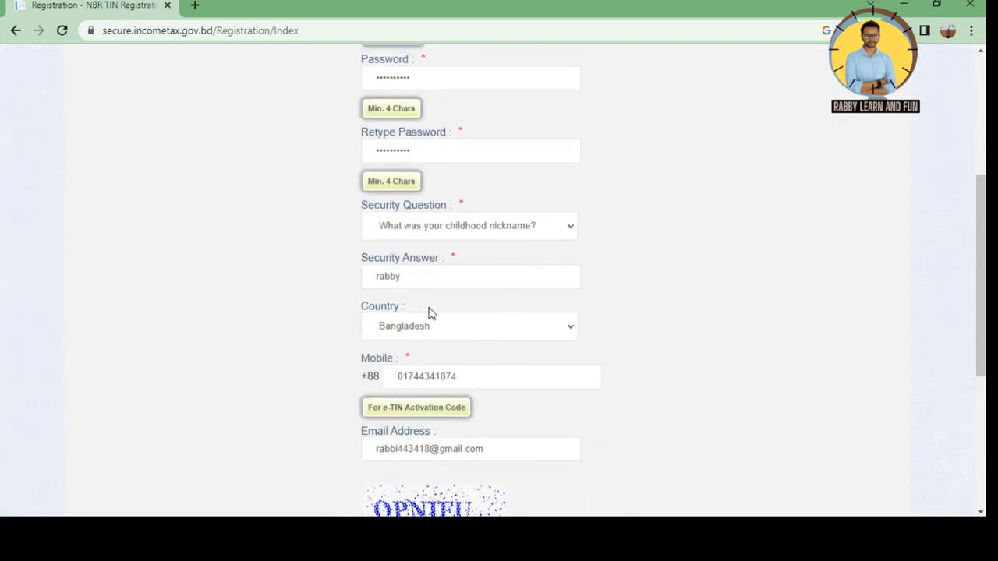
{"action": "scroll", "coordinate": [466, 296], "scroll_direction": "down", "scroll_amount": 6}
{"action": "scroll", "coordinate": [476, 298], "scroll_direction": "down", "scroll_amount": 1}
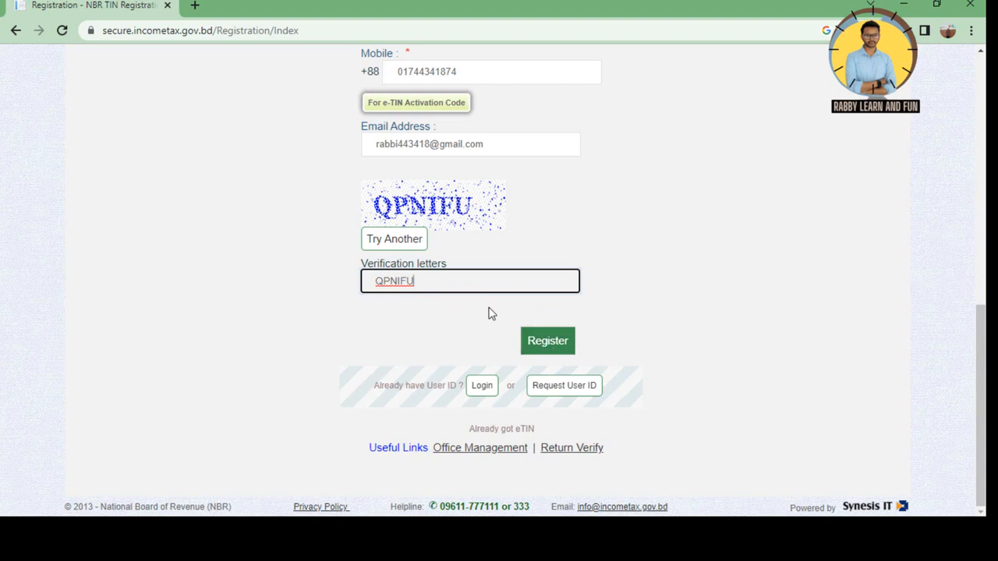
{"action": "scroll", "coordinate": [445, 303], "scroll_direction": "up", "scroll_amount": 8}
{"action": "scroll", "coordinate": [467, 304], "scroll_direction": "down", "scroll_amount": 10}
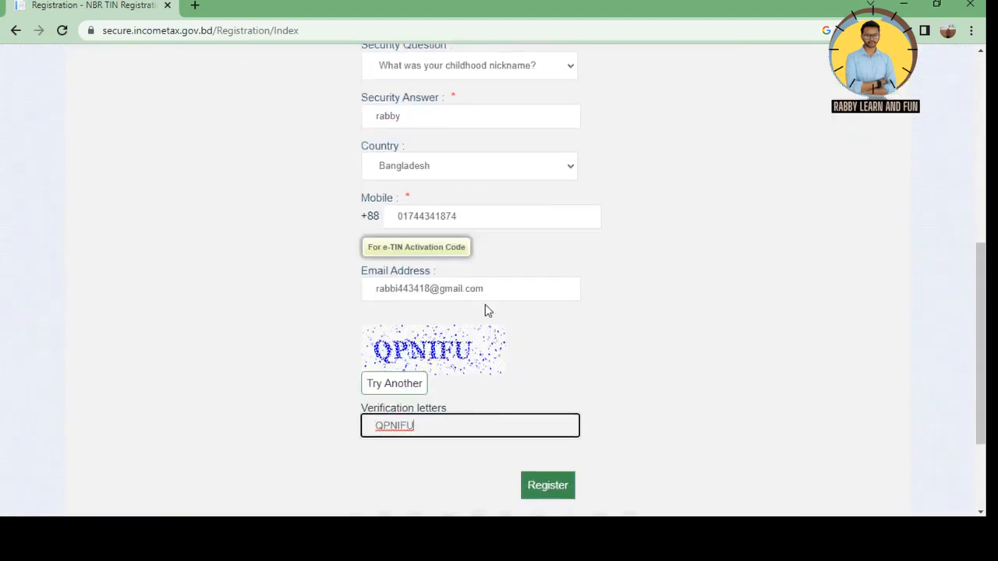
Submit the registration and, after the 'Already exists' error, alter the User ID
{"action": "left_click", "coordinate": [540, 345]}
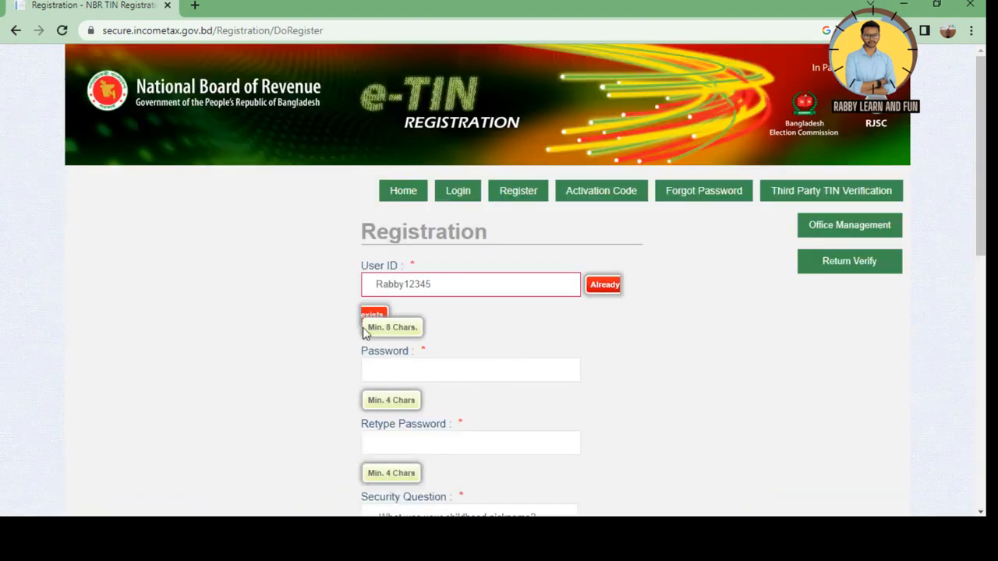
{"action": "left_click", "coordinate": [439, 289]}
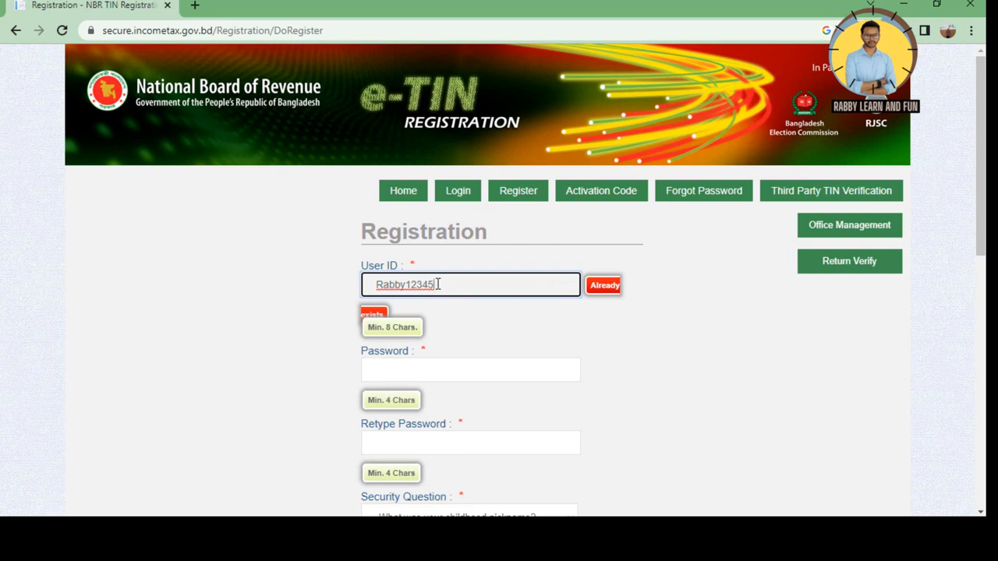
{"action": "type", "text": "23"}
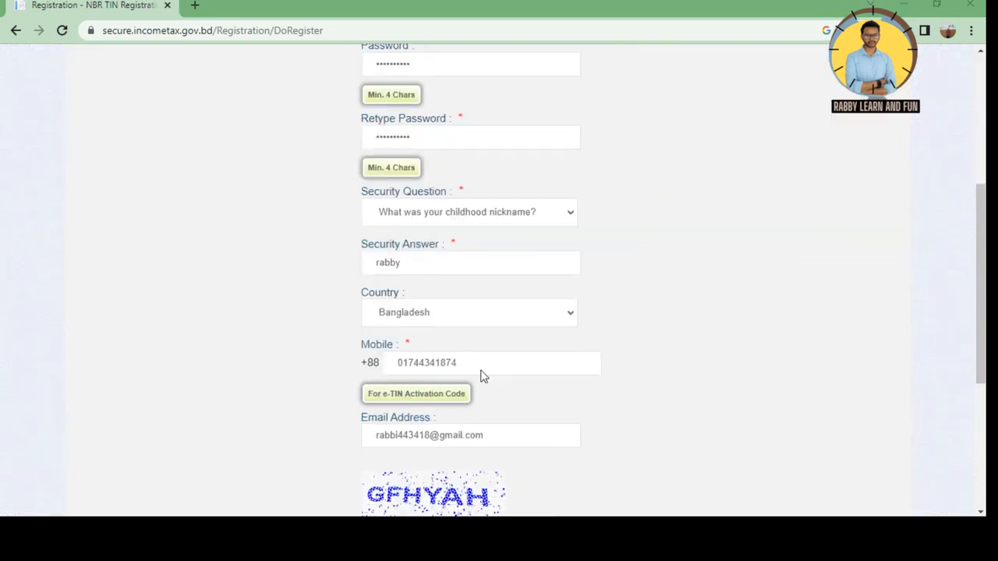
Clear the outdated verification letters, enter the new captcha and resubmit the registration
{"action": "scroll", "coordinate": [481, 374], "scroll_direction": "down", "scroll_amount": 2}
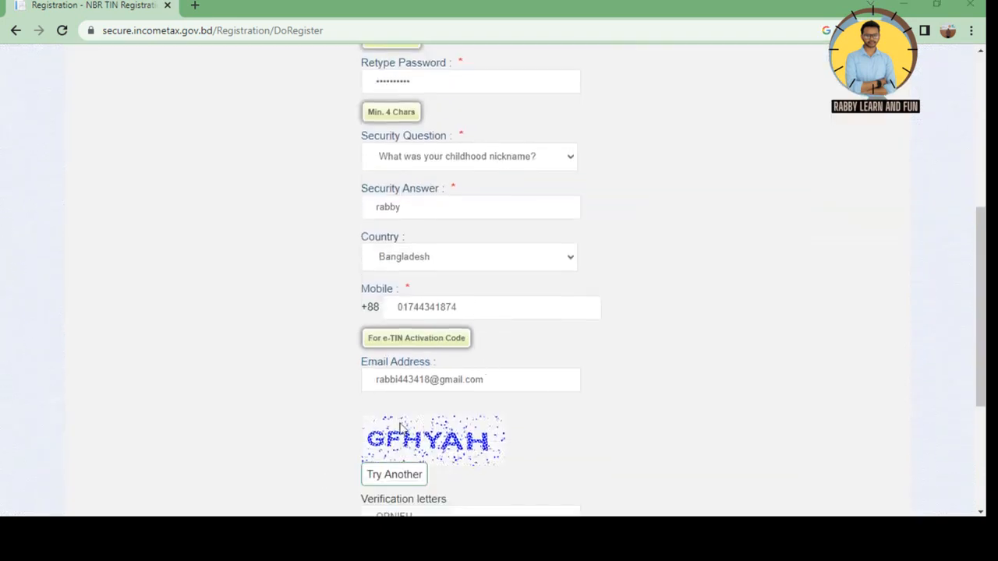
{"action": "scroll", "coordinate": [458, 371], "scroll_direction": "down", "scroll_amount": 3}
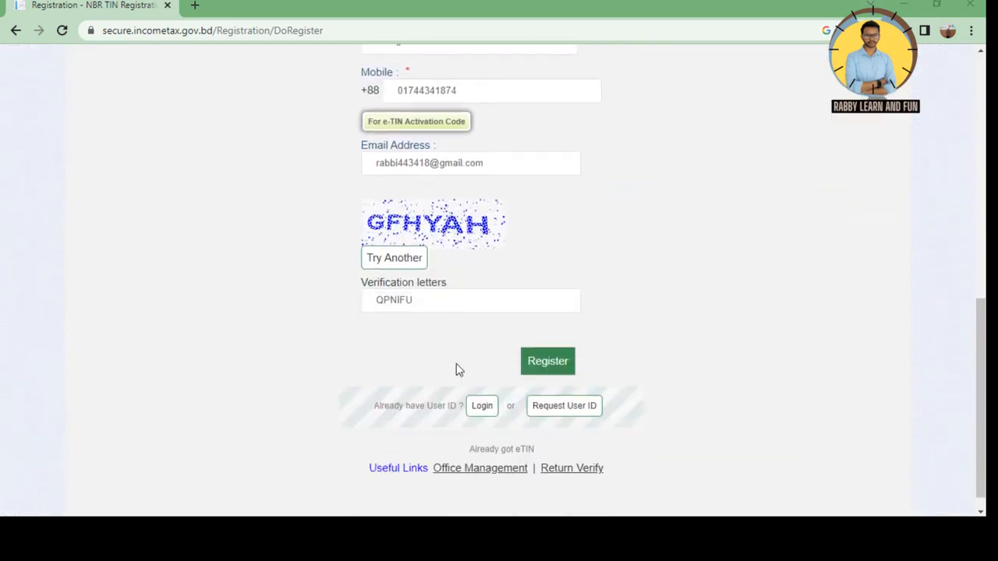
{"action": "left_click", "coordinate": [408, 299]}
{"action": "left_click_drag", "start_coordinate": [408, 299], "coordinate": [351, 299]}
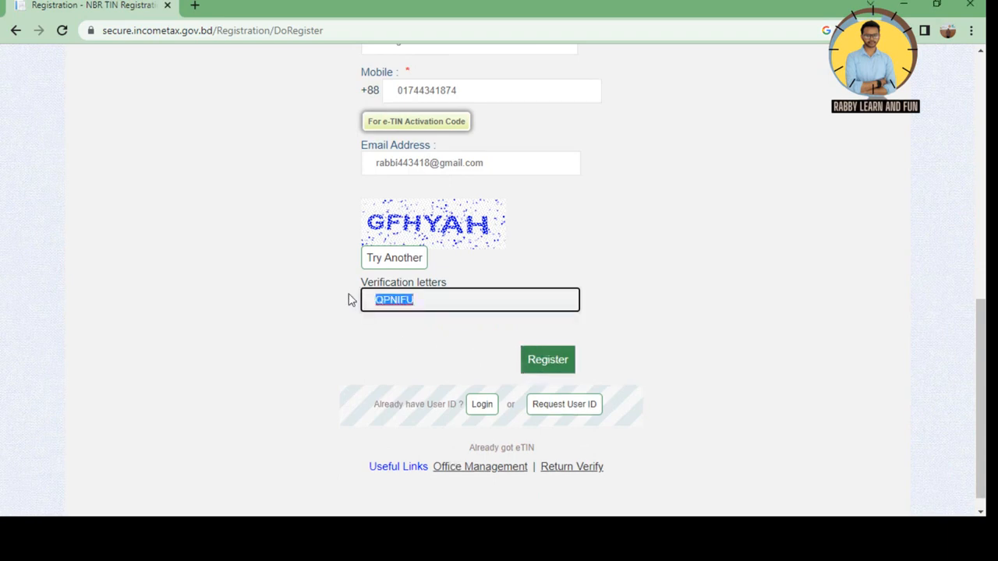
{"action": "key", "text": "BackSpace"}
{"action": "left_click", "coordinate": [549, 365]}
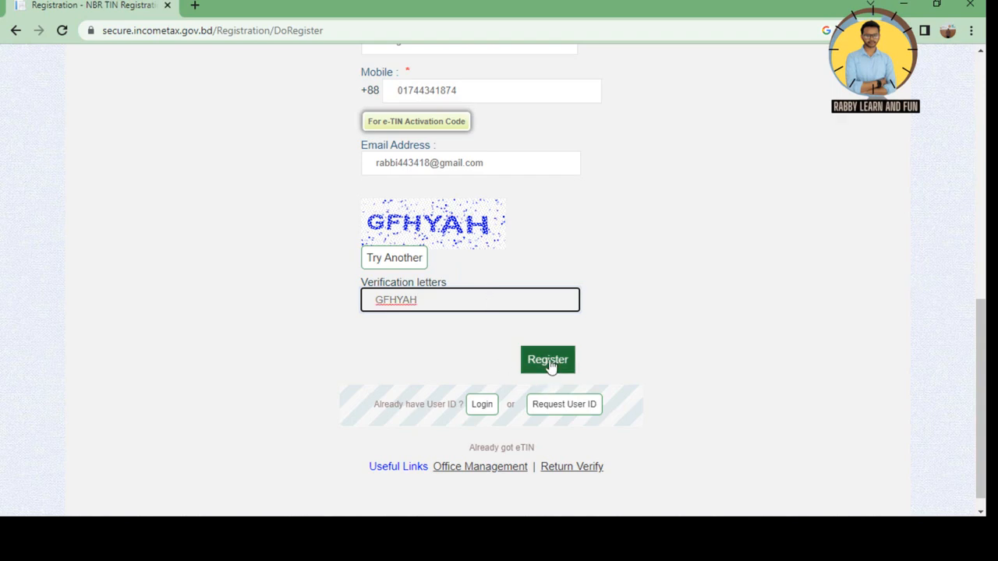
{"action": "left_click", "coordinate": [550, 364]}
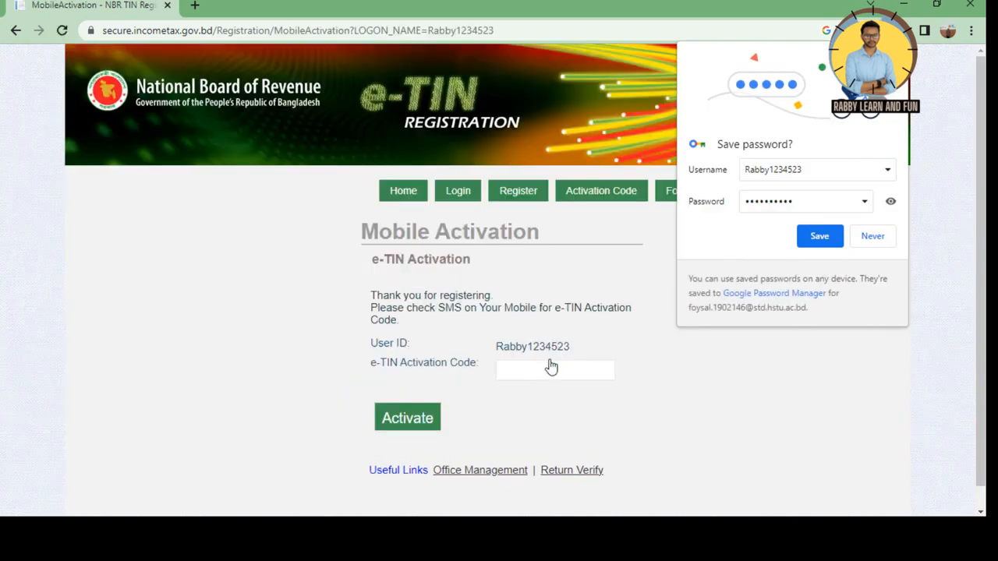
Save the password in Chrome, activate the account with the SMS code, then go to Login
{"action": "left_click", "coordinate": [817, 238]}
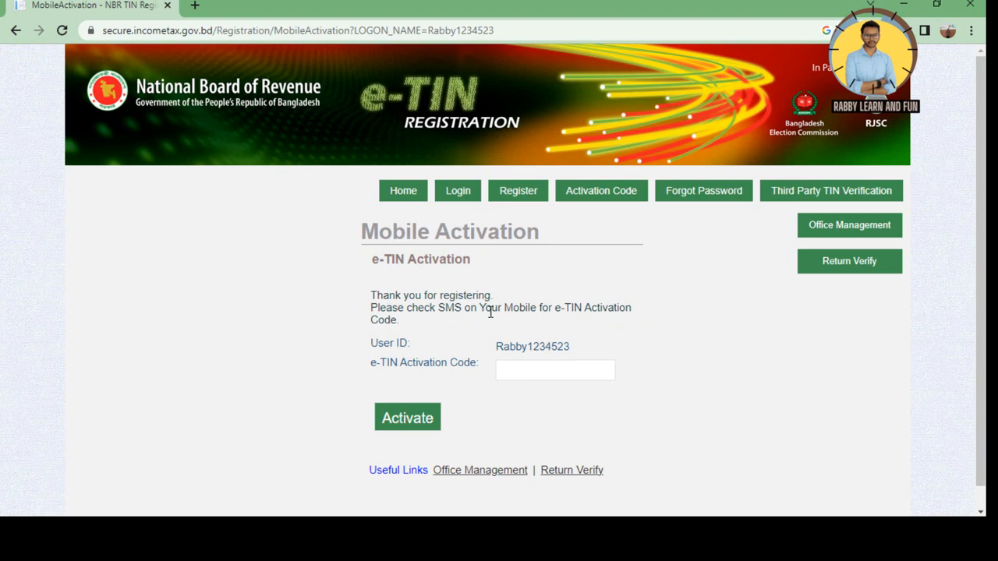
{"action": "left_click", "coordinate": [512, 372]}
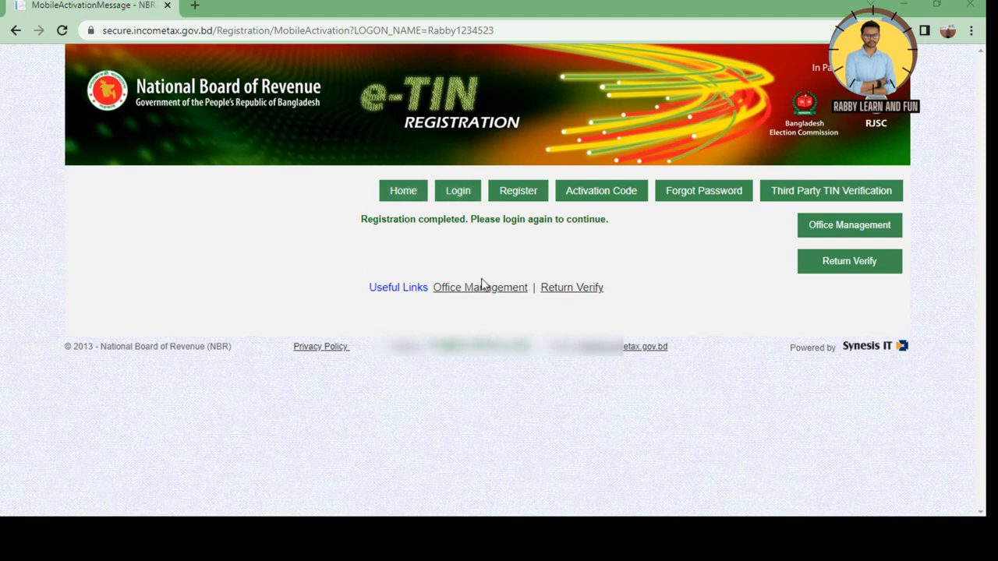
{"action": "left_click", "coordinate": [462, 202]}
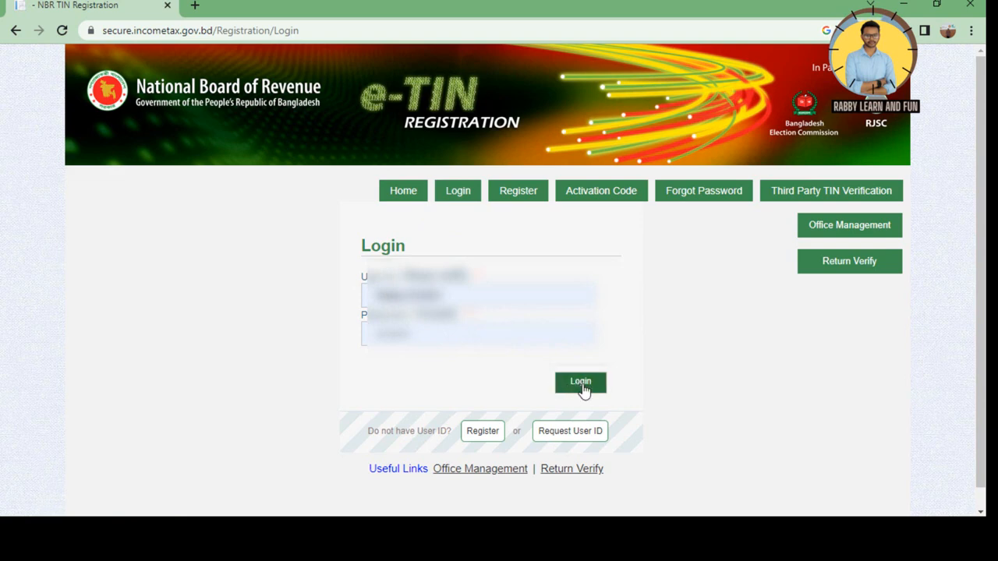
Log in with the new account and scroll down the TIN Home welcome page
{"action": "left_click", "coordinate": [582, 387]}
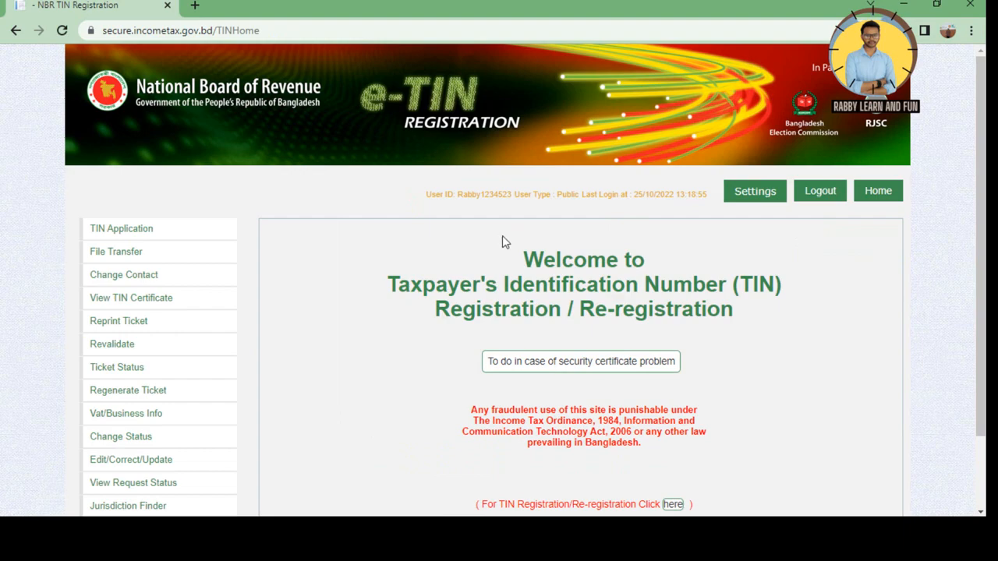
{"action": "scroll", "coordinate": [459, 360], "scroll_direction": "down", "scroll_amount": 1}
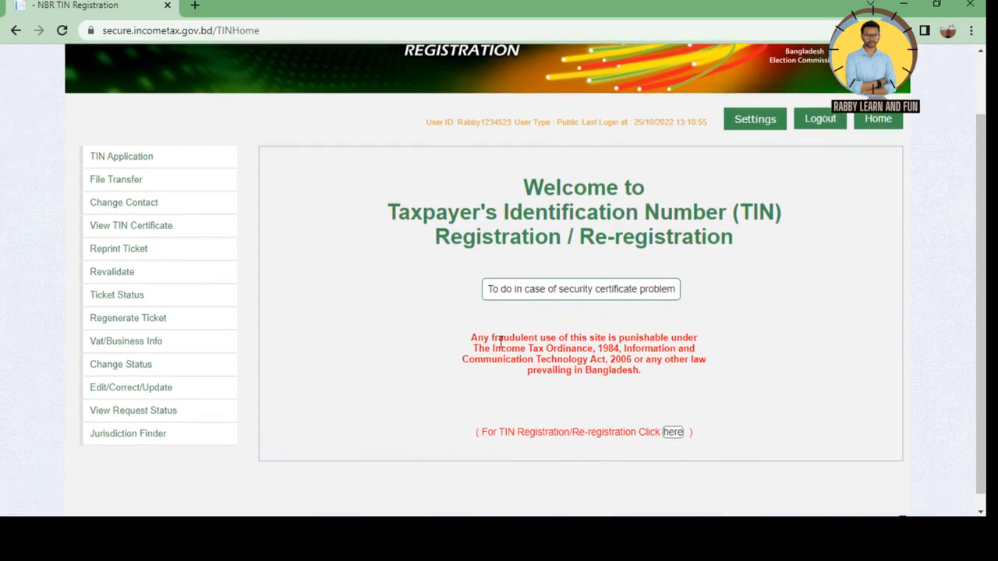
{"action": "scroll", "coordinate": [505, 338], "scroll_direction": "down", "scroll_amount": 1}
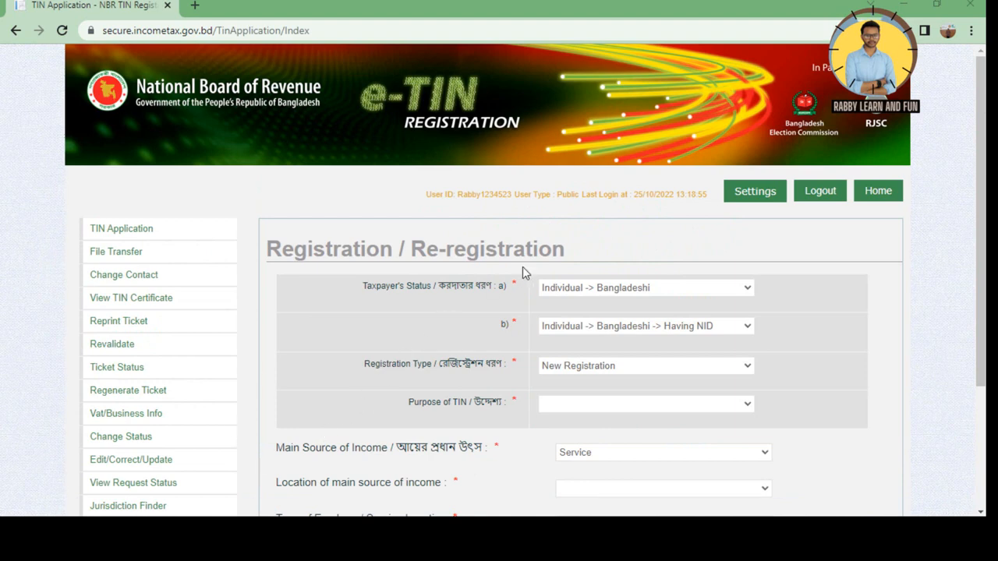
Open the TIN registration form and keep Individual -> Bangladeshi, Having NID as taxpayer status
{"action": "left_click", "coordinate": [16, 30]}
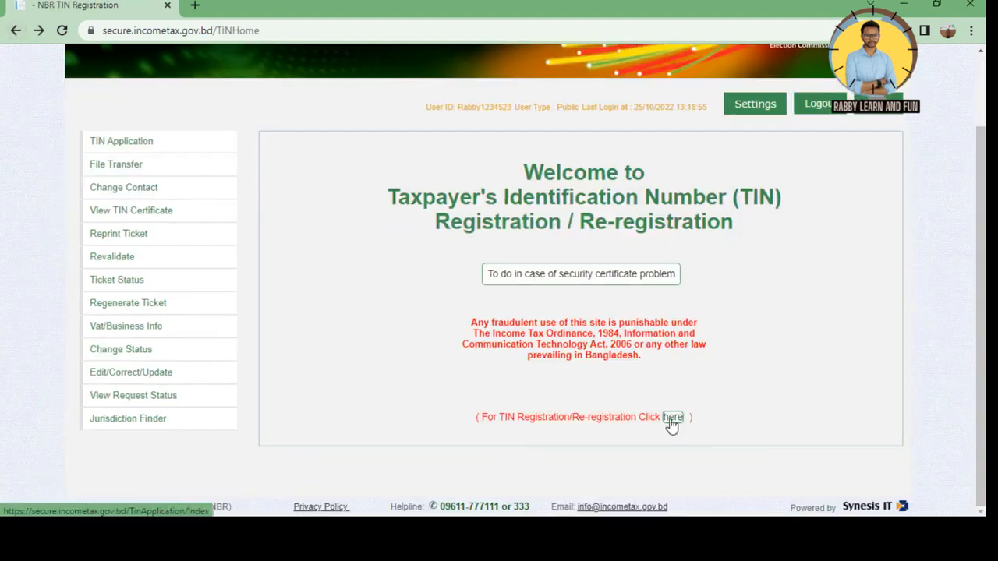
{"action": "left_click", "coordinate": [670, 419]}
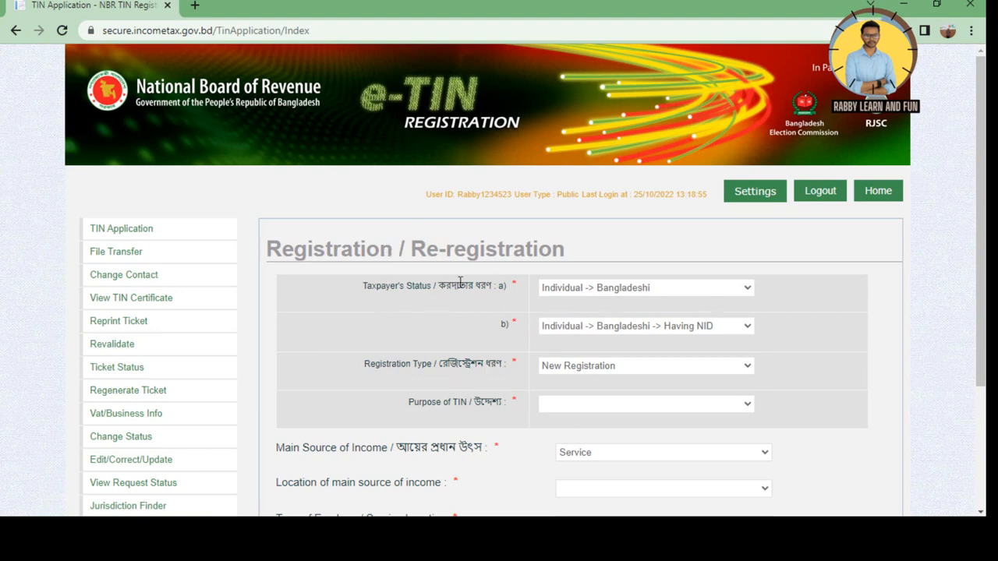
{"action": "left_click", "coordinate": [721, 290]}
{"action": "left_click", "coordinate": [639, 303]}
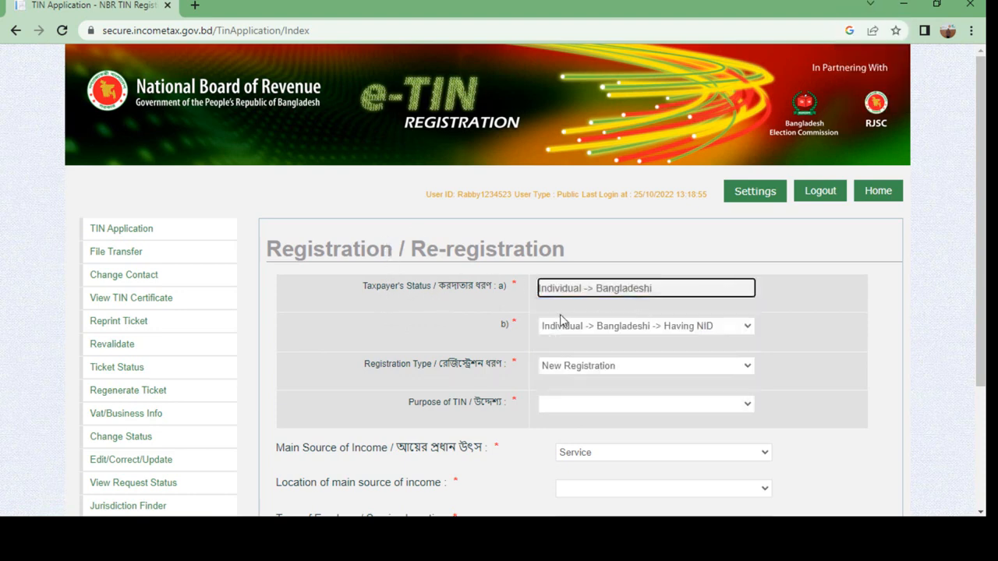
{"action": "left_click", "coordinate": [707, 328]}
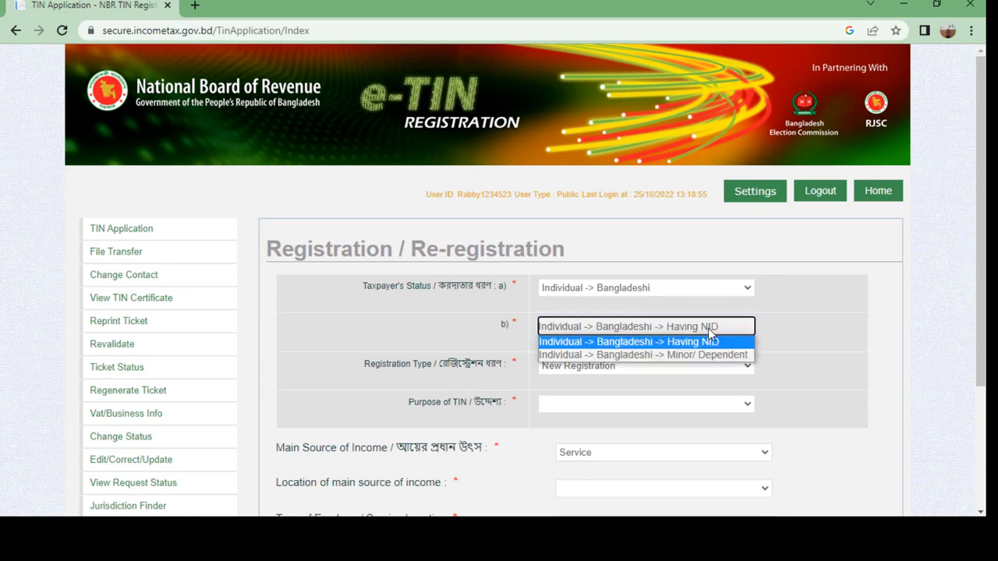
{"action": "left_click", "coordinate": [632, 342]}
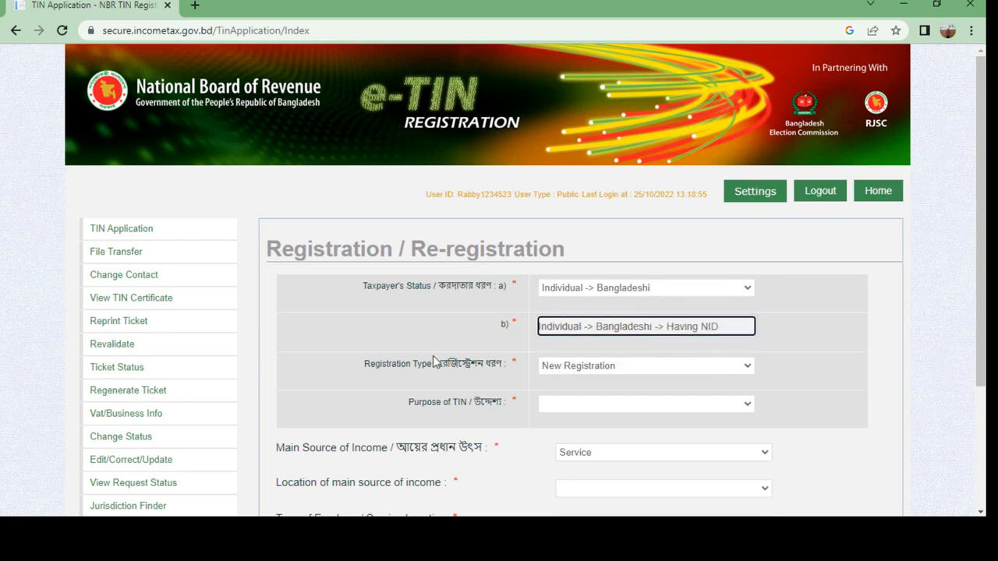
Keep New Registration as the registration type and bring up the Purpose of TIN choices
{"action": "left_click", "coordinate": [694, 368]}
{"action": "left_click", "coordinate": [630, 383]}
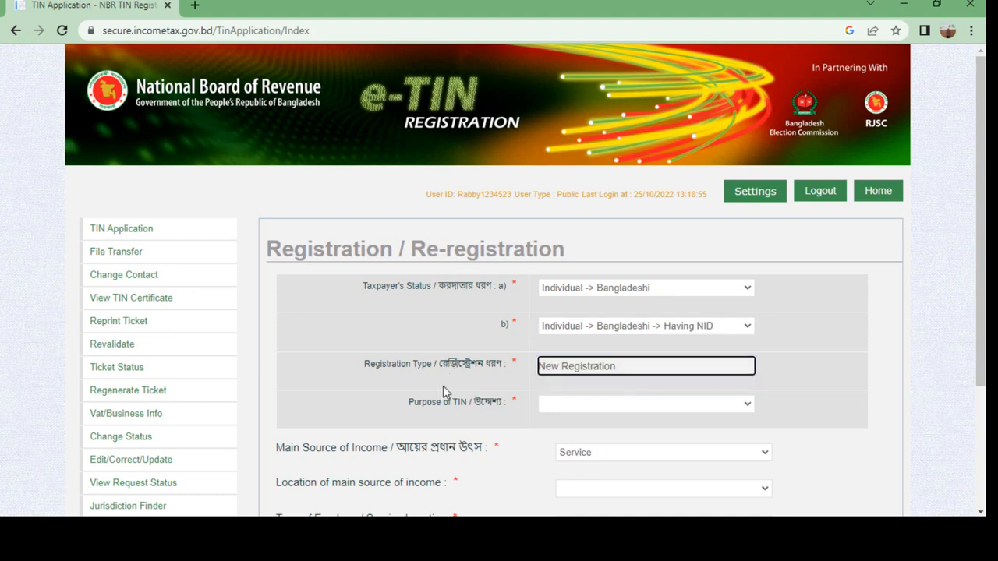
{"action": "left_click", "coordinate": [630, 406]}
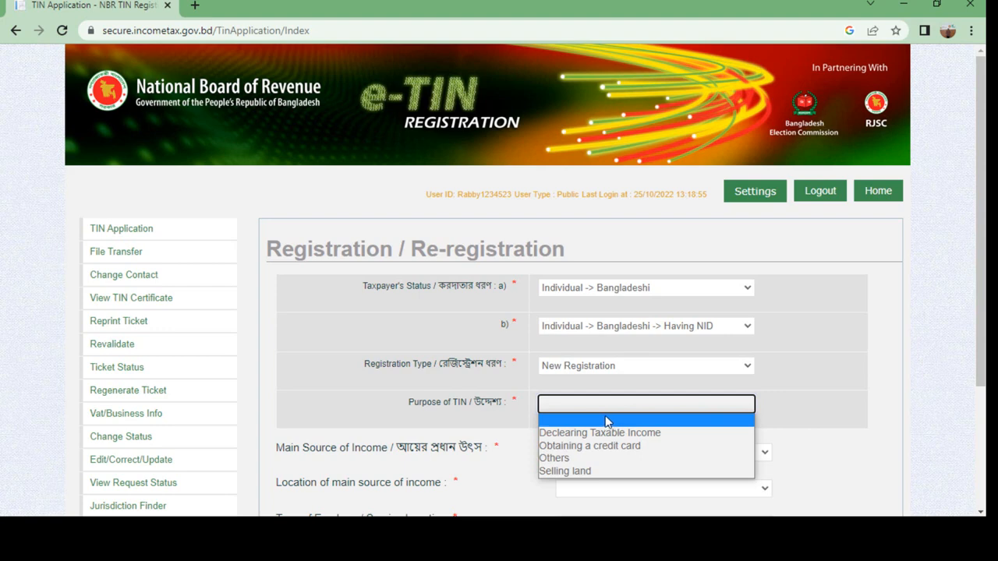
{"action": "left_click", "coordinate": [568, 391]}
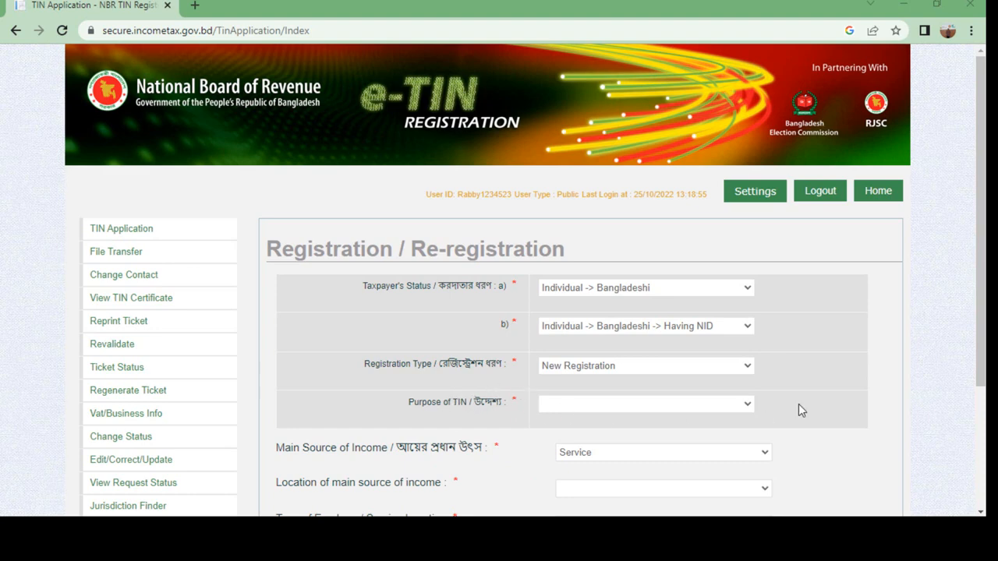
{"action": "left_click", "coordinate": [748, 407]}
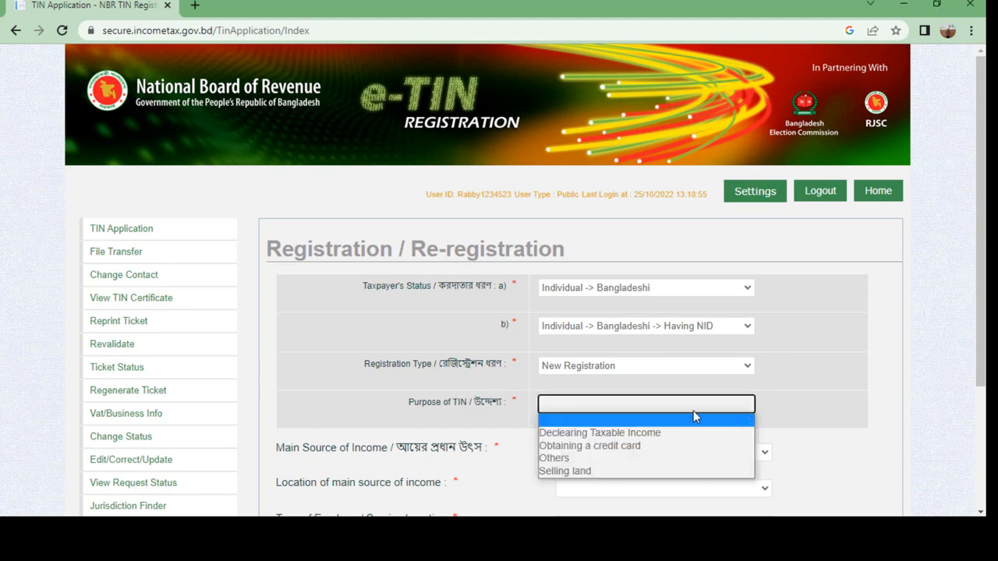
Set Purpose of TIN to Others and keep Service as the main income source
{"action": "left_click", "coordinate": [569, 458]}
{"action": "scroll", "coordinate": [547, 470], "scroll_direction": "down", "scroll_amount": 2}
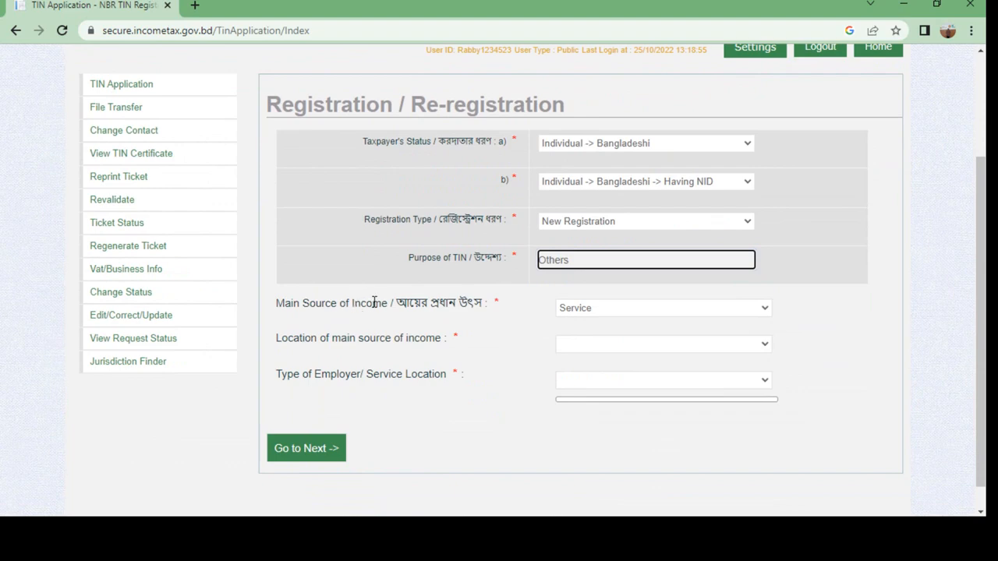
{"action": "left_click", "coordinate": [718, 312]}
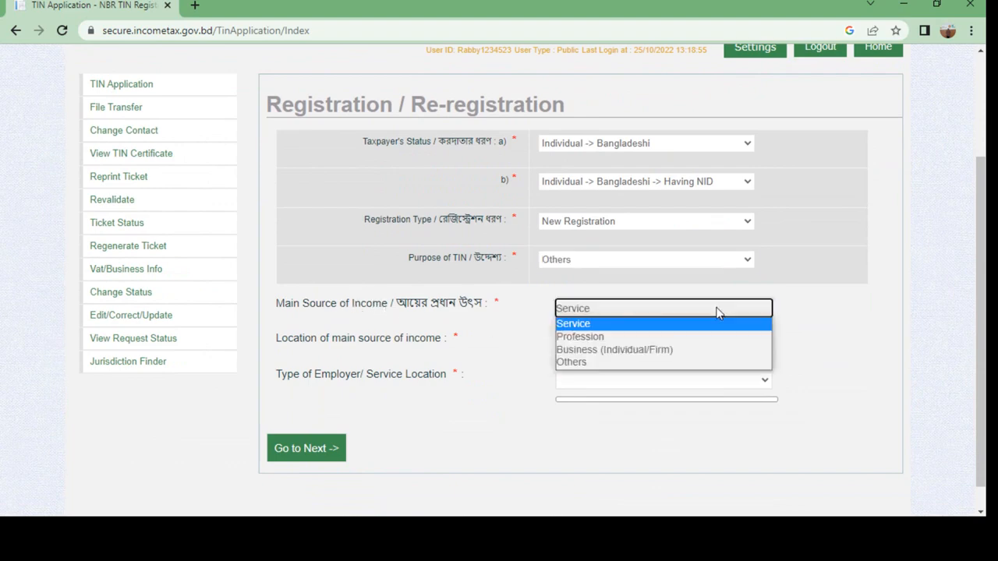
{"action": "left_click", "coordinate": [584, 325]}
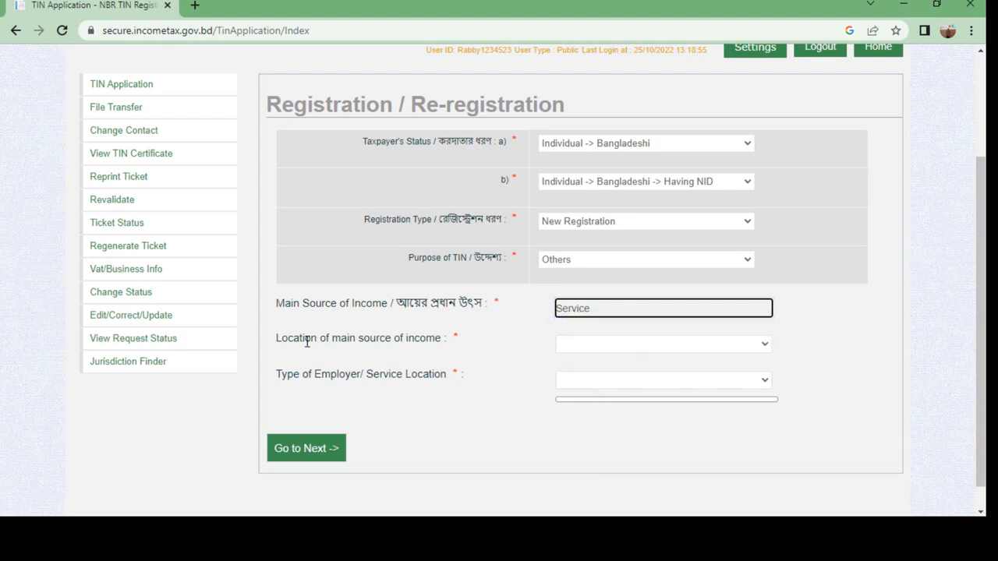
Choose Dinajpur as the location of the main source of income
{"action": "left_click", "coordinate": [754, 348]}
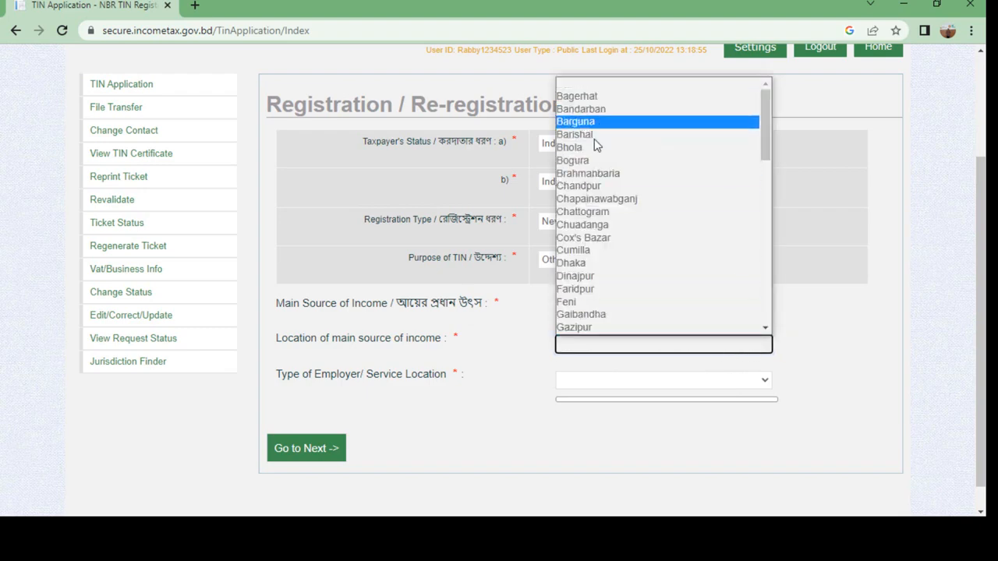
{"action": "scroll", "coordinate": [582, 243], "scroll_direction": "down", "scroll_amount": 15}
{"action": "scroll", "coordinate": [577, 218], "scroll_direction": "up", "scroll_amount": 15}
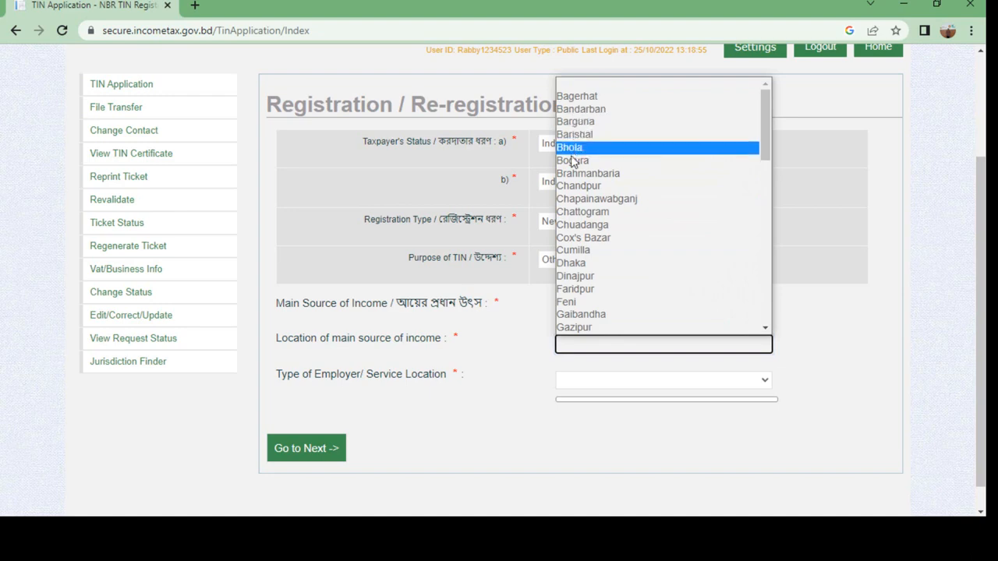
{"action": "scroll", "coordinate": [581, 194], "scroll_direction": "down", "scroll_amount": 2}
{"action": "scroll", "coordinate": [583, 207], "scroll_direction": "down", "scroll_amount": 1}
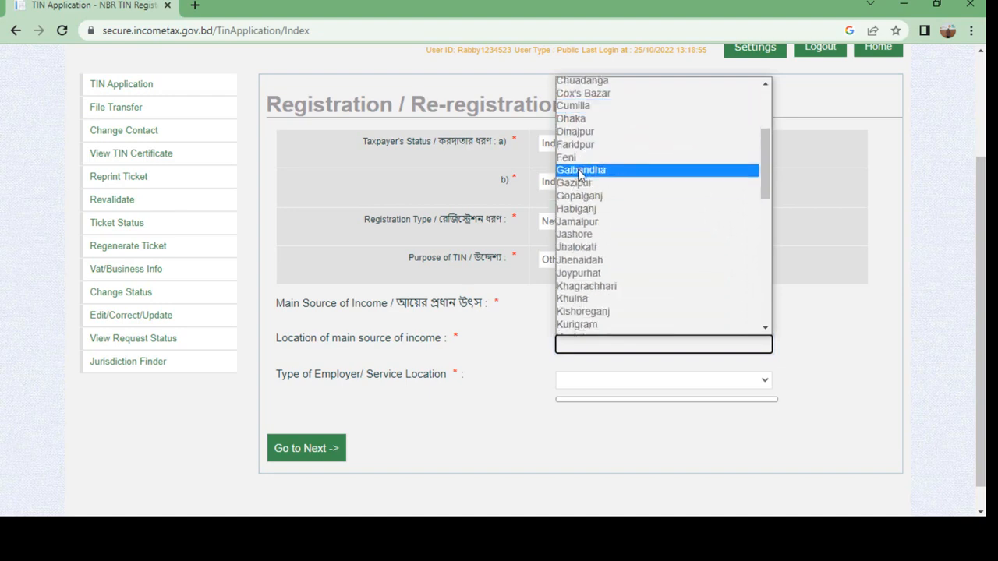
{"action": "left_click", "coordinate": [581, 132]}
{"action": "scroll", "coordinate": [362, 386], "scroll_direction": "down", "scroll_amount": 1}
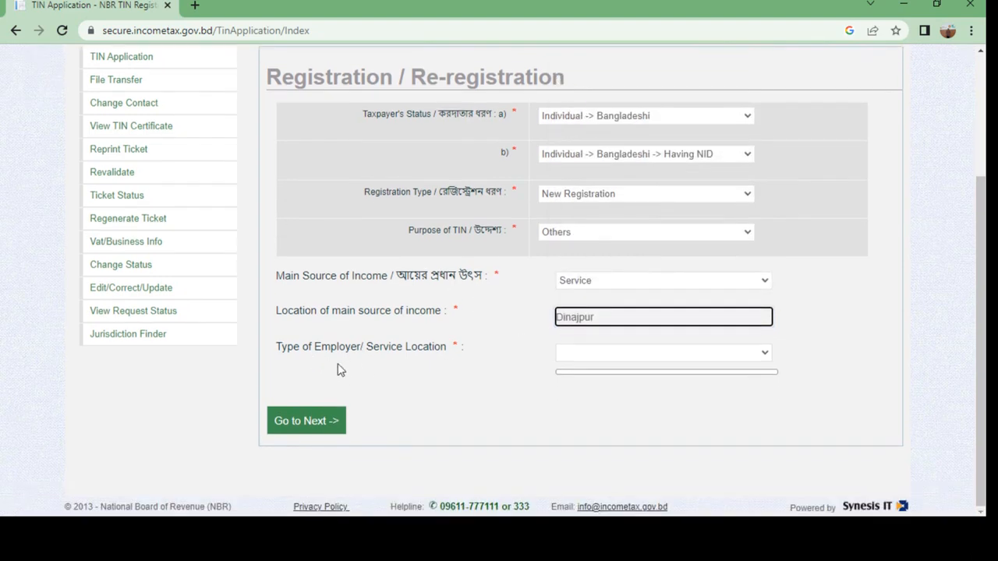
Set Type of Employer/Service Location to Autonomous body
{"action": "left_click", "coordinate": [745, 352]}
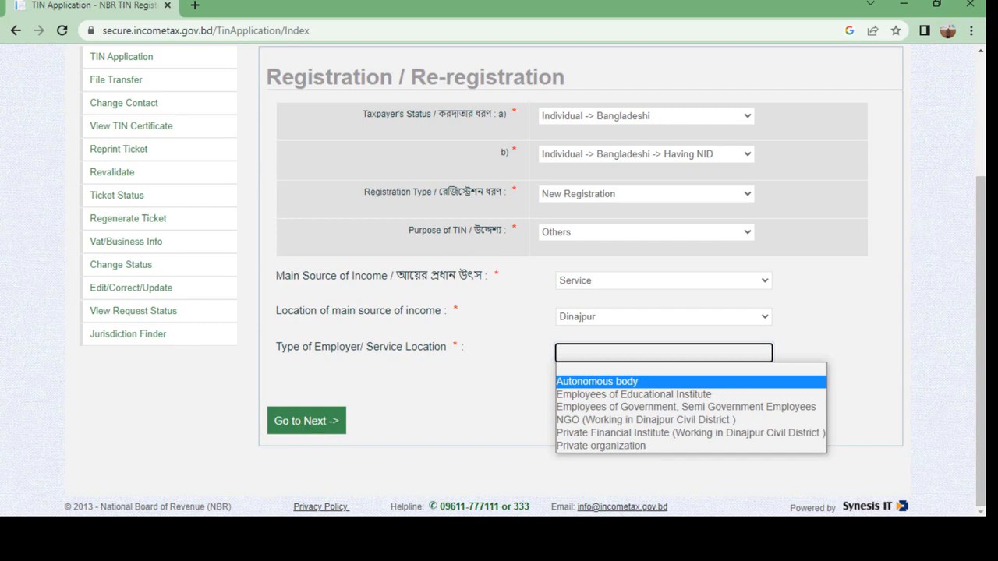
{"action": "left_click", "coordinate": [263, 532]}
{"action": "left_click", "coordinate": [726, 355]}
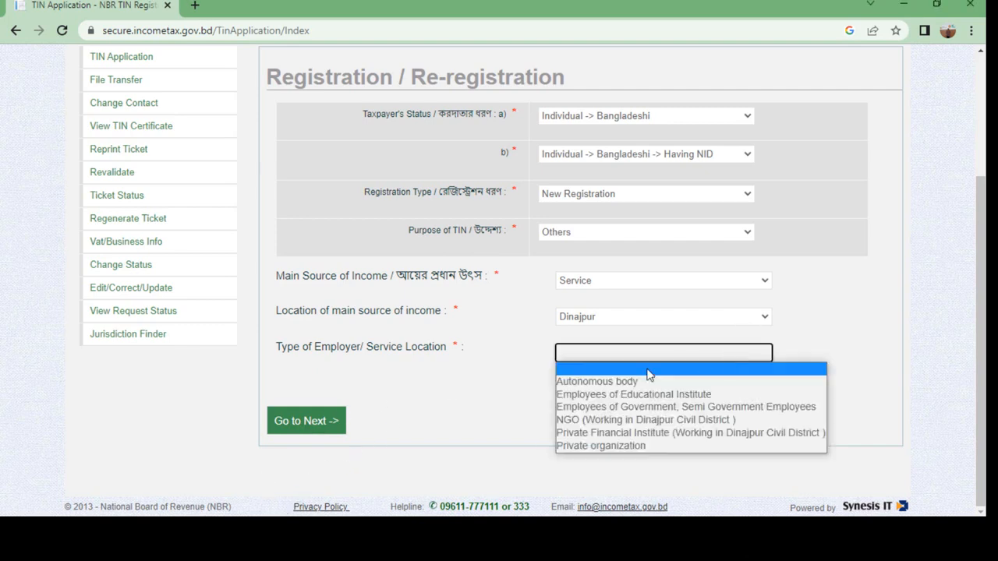
{"action": "left_click", "coordinate": [600, 376]}
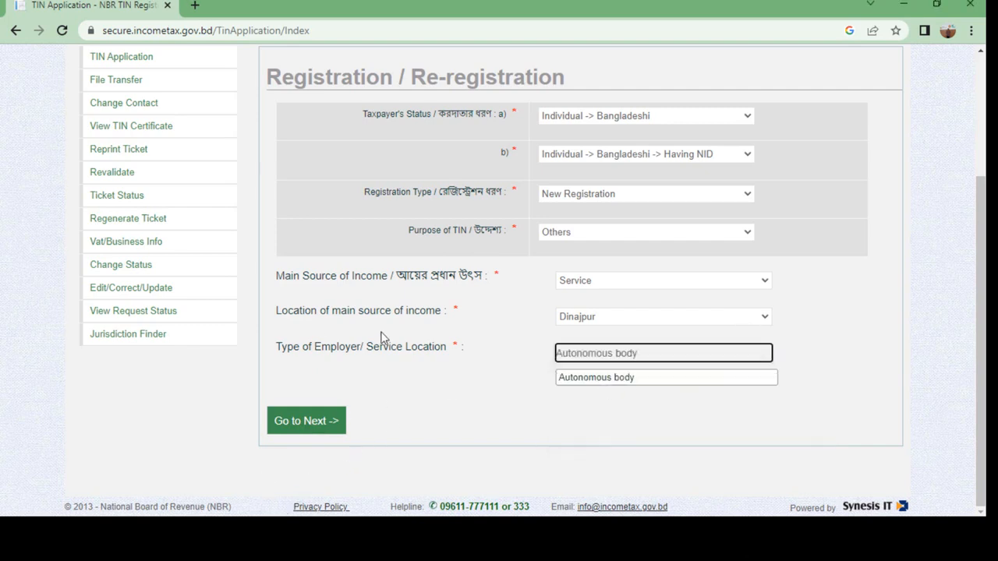
Move on to the Basic Information page and review the prefilled mobile number and e-mail
{"action": "left_click", "coordinate": [306, 428]}
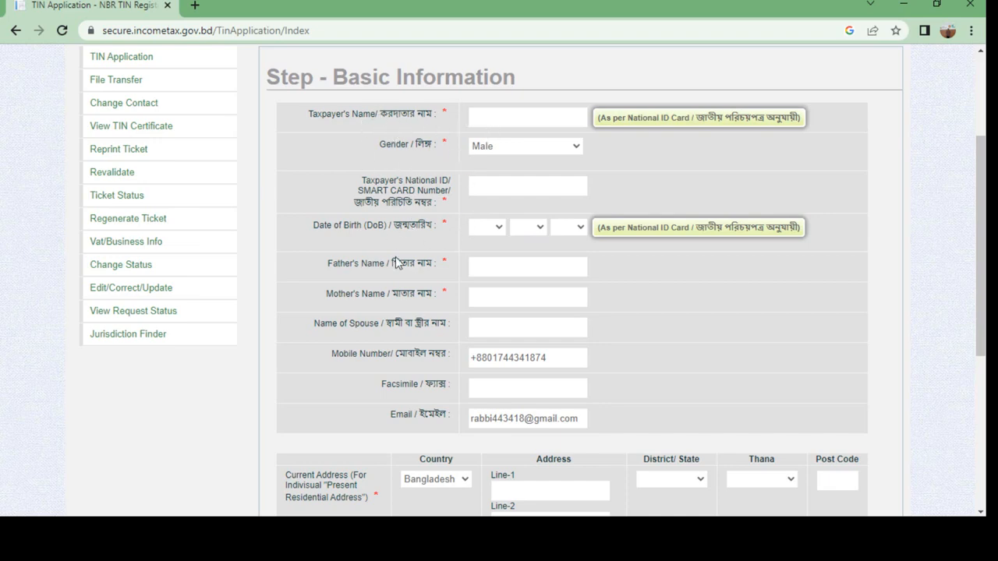
{"action": "scroll", "coordinate": [437, 321], "scroll_direction": "down", "scroll_amount": 1}
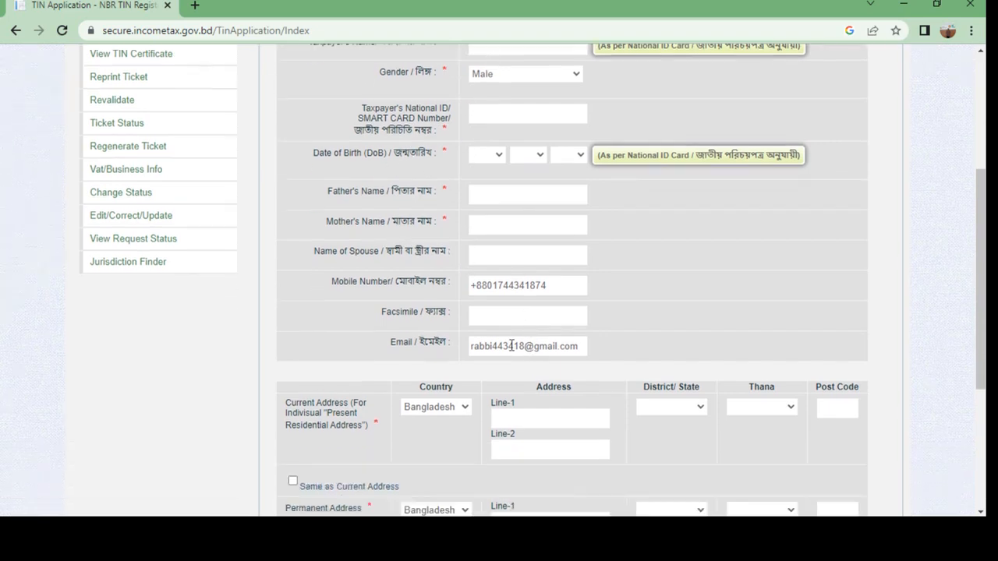
{"action": "scroll", "coordinate": [543, 329], "scroll_direction": "down", "scroll_amount": 2}
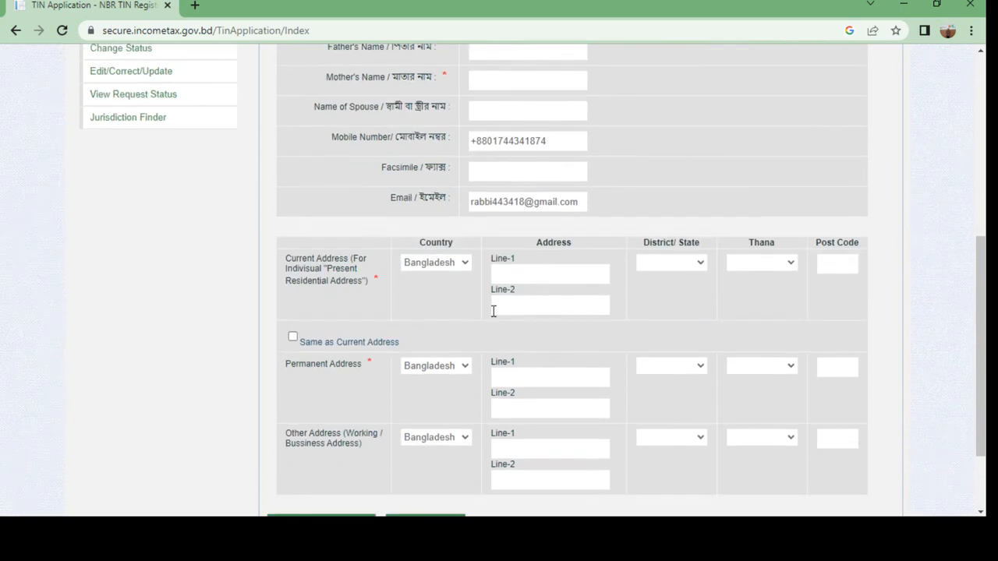
{"action": "scroll", "coordinate": [481, 305], "scroll_direction": "up", "scroll_amount": 3}
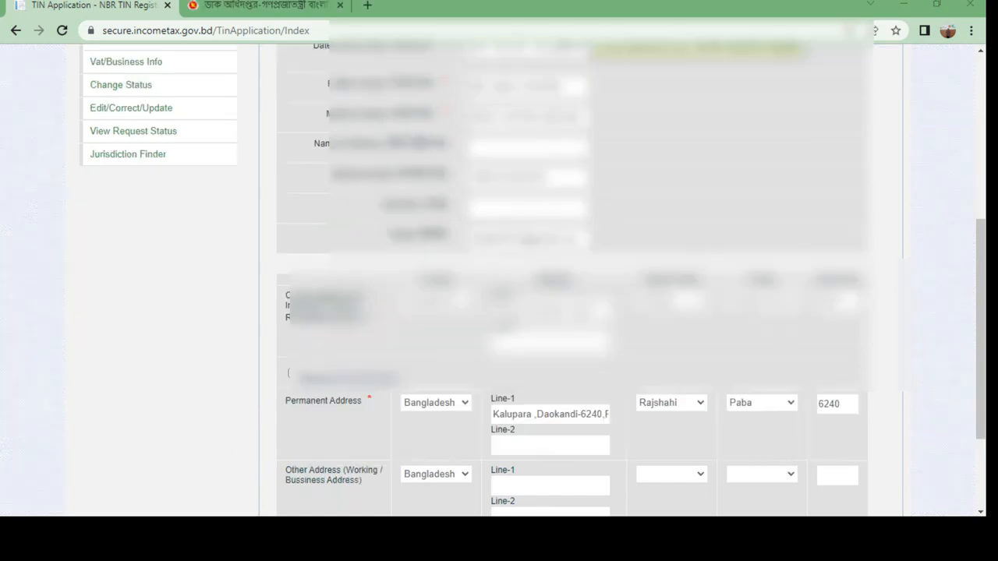
{"action": "scroll", "coordinate": [244, 403], "scroll_direction": "down", "scroll_amount": 2}
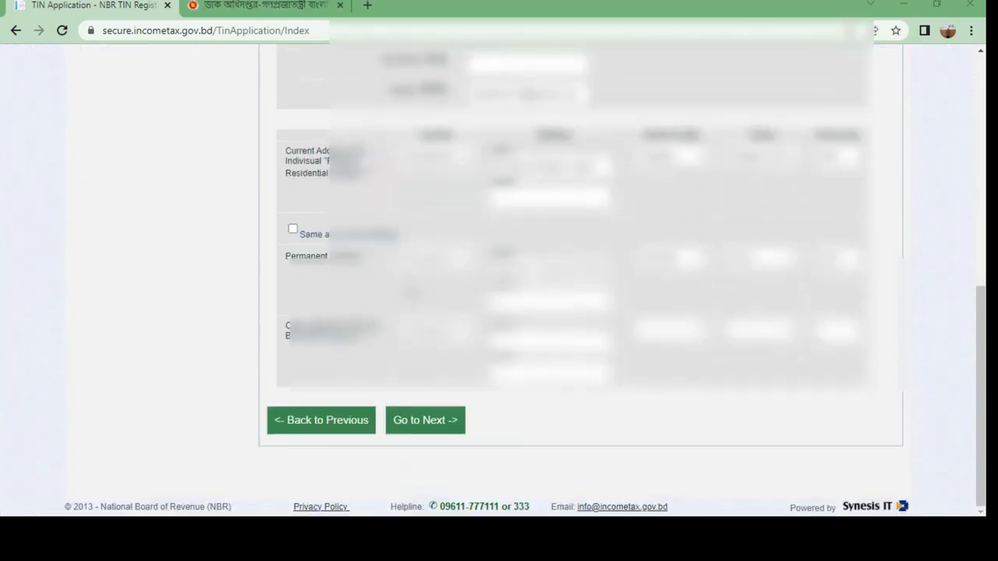
{"action": "scroll", "coordinate": [323, 256], "scroll_direction": "up", "scroll_amount": 4}
{"action": "scroll", "coordinate": [372, 428], "scroll_direction": "down", "scroll_amount": 3}
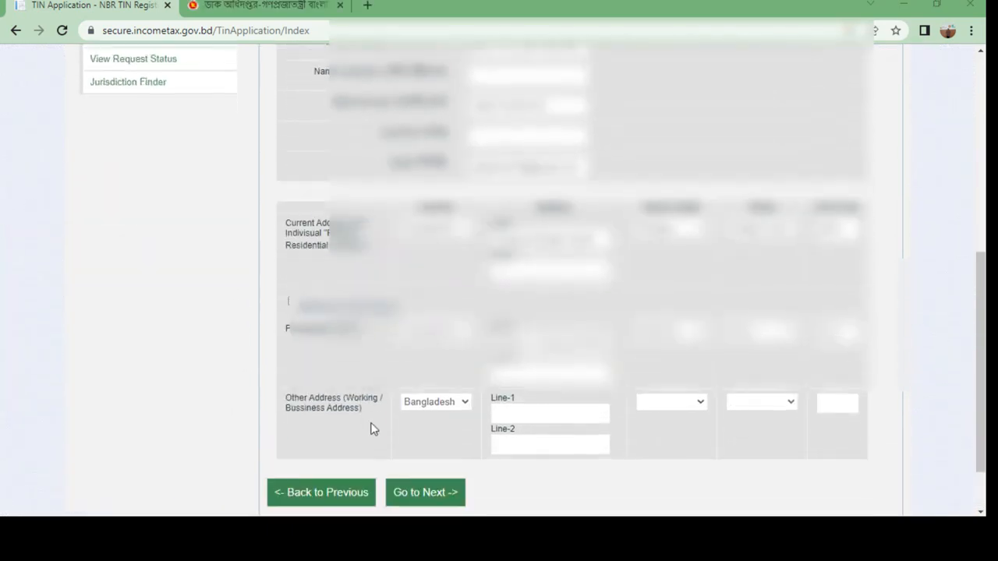
Review the Final Preview, tick the declaration checkbox and submit the TIN application
{"action": "left_click", "coordinate": [417, 499]}
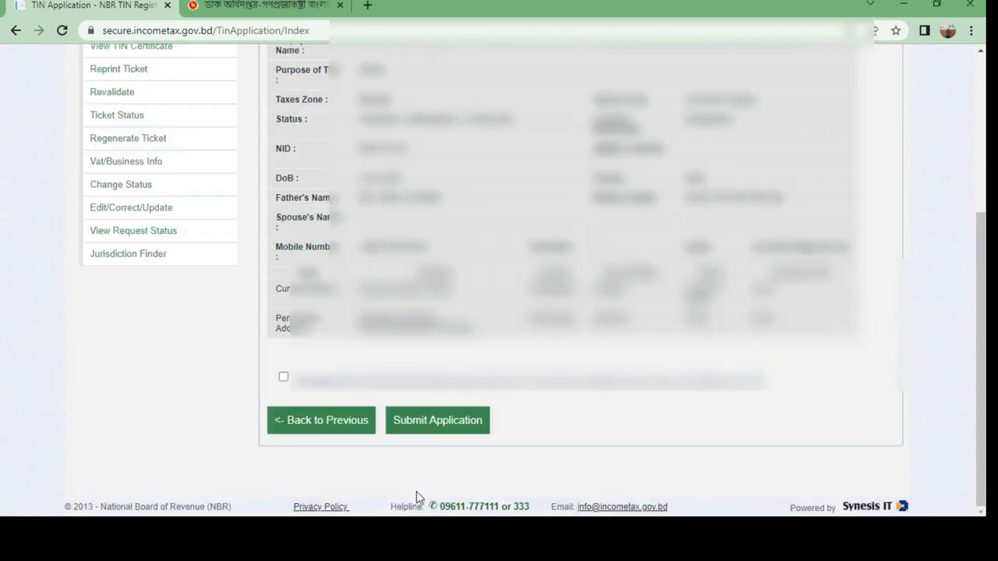
{"action": "scroll", "coordinate": [544, 234], "scroll_direction": "up", "scroll_amount": 2}
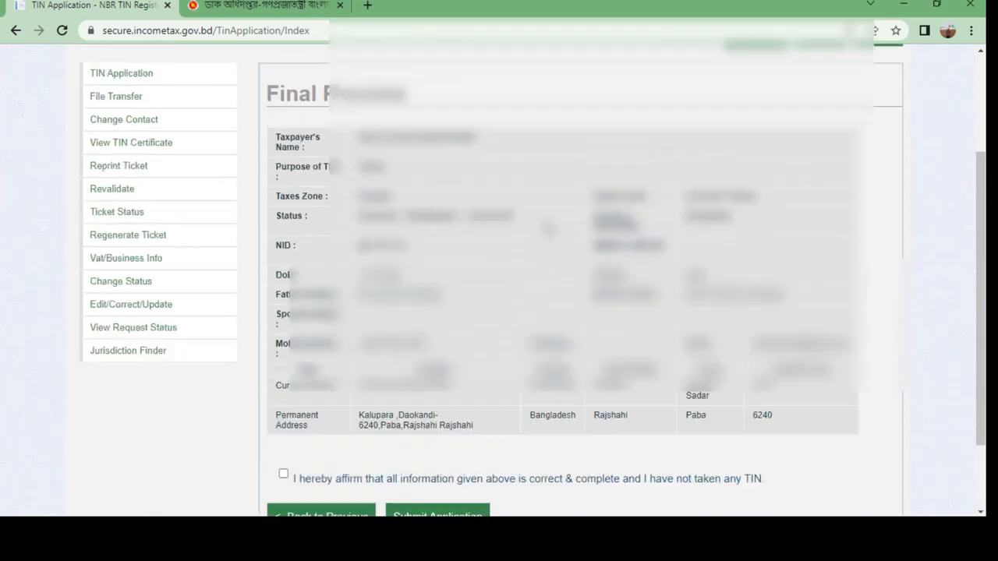
{"action": "scroll", "coordinate": [553, 234], "scroll_direction": "down", "scroll_amount": 2}
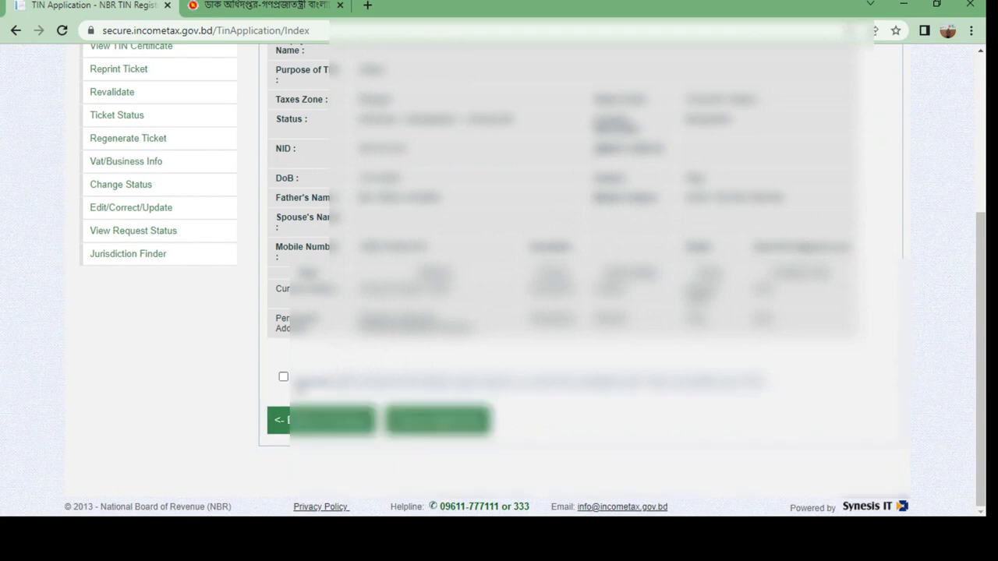
{"action": "scroll", "coordinate": [545, 312], "scroll_direction": "up", "scroll_amount": 3}
{"action": "scroll", "coordinate": [545, 312], "scroll_direction": "down", "scroll_amount": 3}
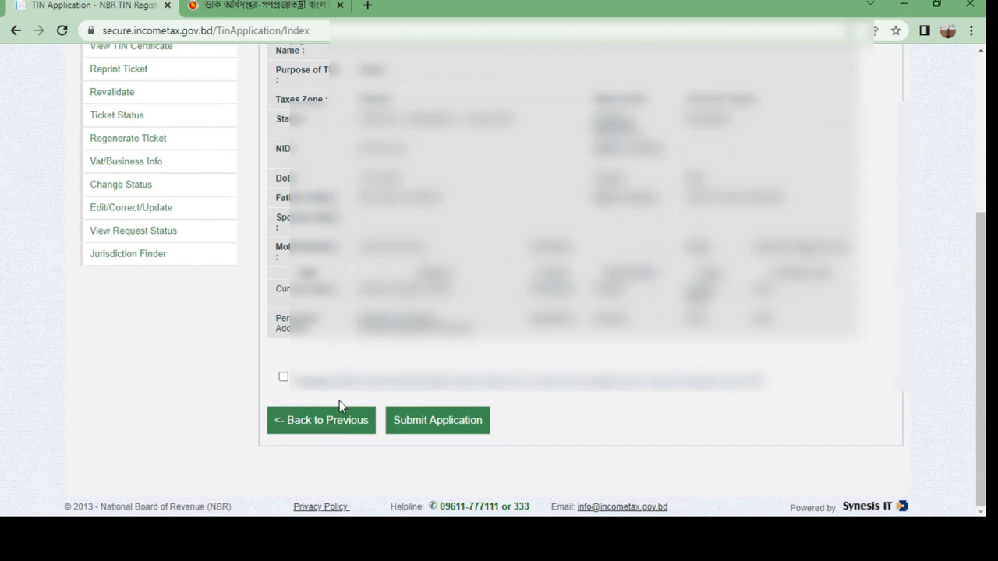
{"action": "left_click", "coordinate": [284, 380]}
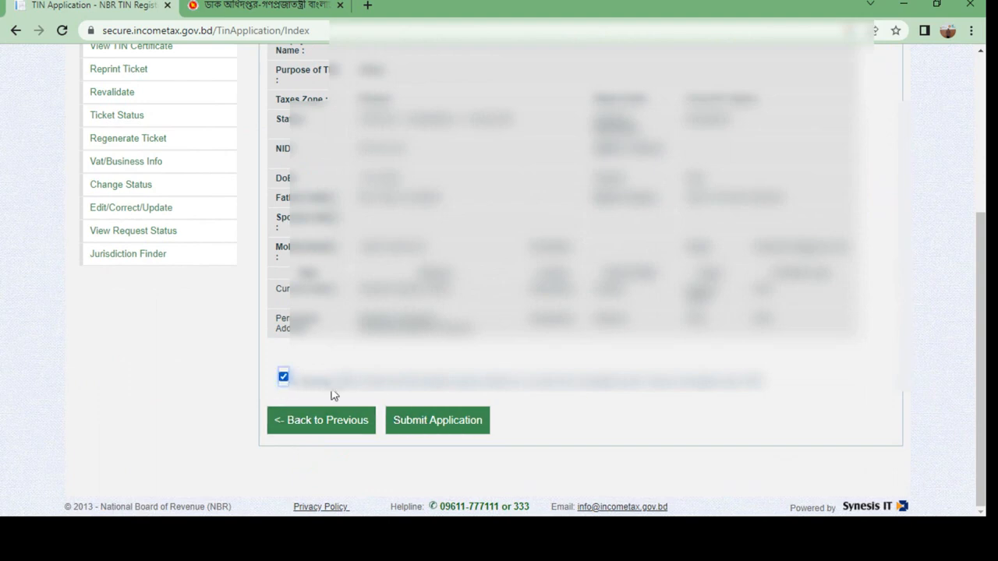
{"action": "left_click", "coordinate": [445, 419]}
{"action": "scroll", "coordinate": [445, 408], "scroll_direction": "down", "scroll_amount": 2}
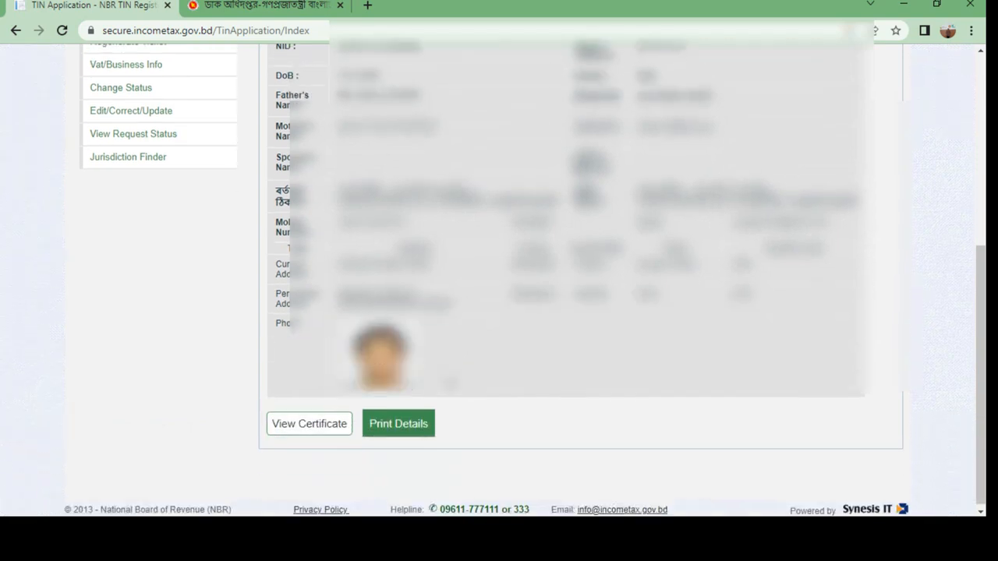
View the TIN certificate dated October 25, 2022, signed by the Deputy Commissioner of Taxes
{"action": "left_click", "coordinate": [338, 422]}
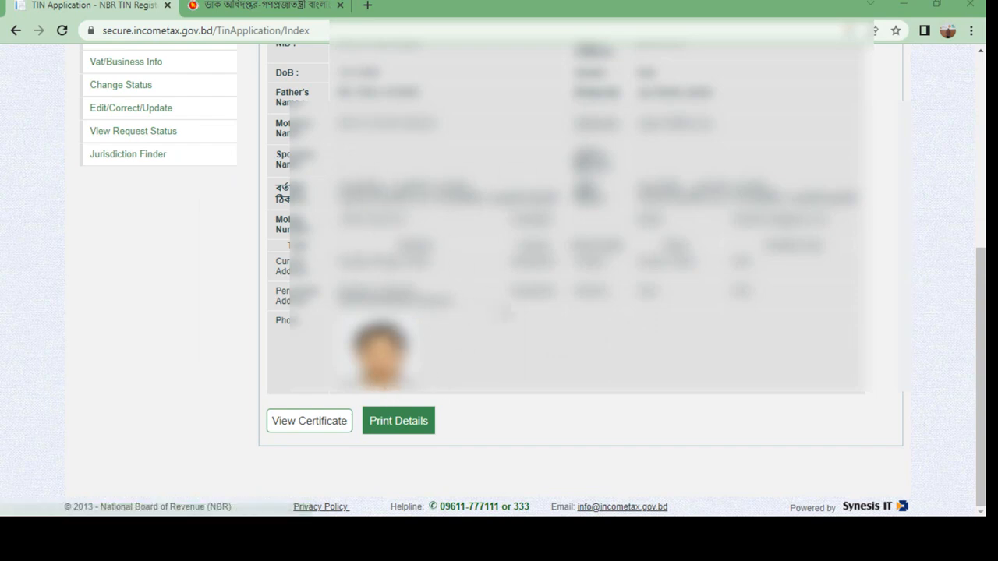
{"action": "scroll", "coordinate": [499, 281], "scroll_direction": "up", "scroll_amount": 3}
{"action": "scroll", "coordinate": [615, 222], "scroll_direction": "up", "scroll_amount": 2}
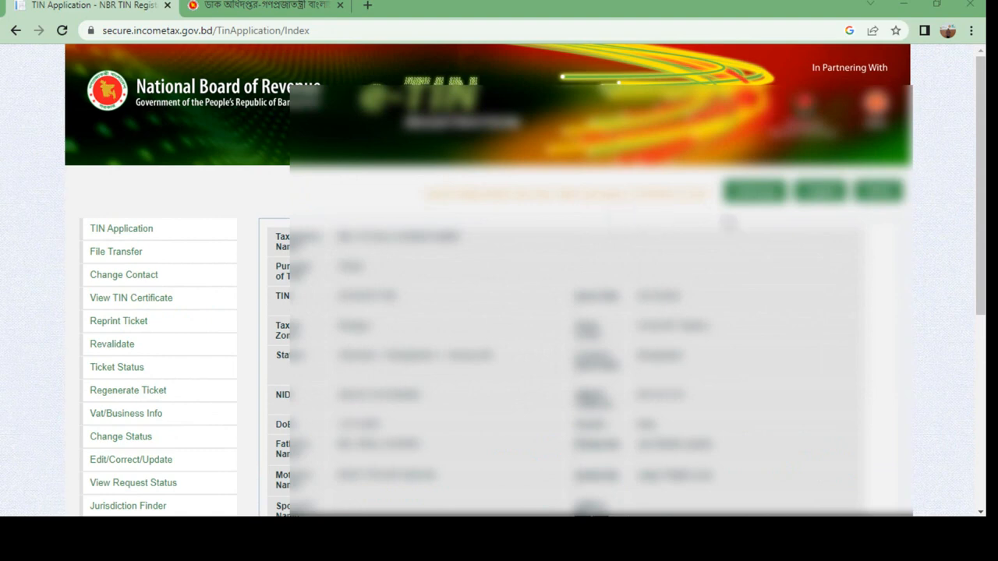
{"action": "scroll", "coordinate": [793, 222], "scroll_direction": "down", "scroll_amount": 2}
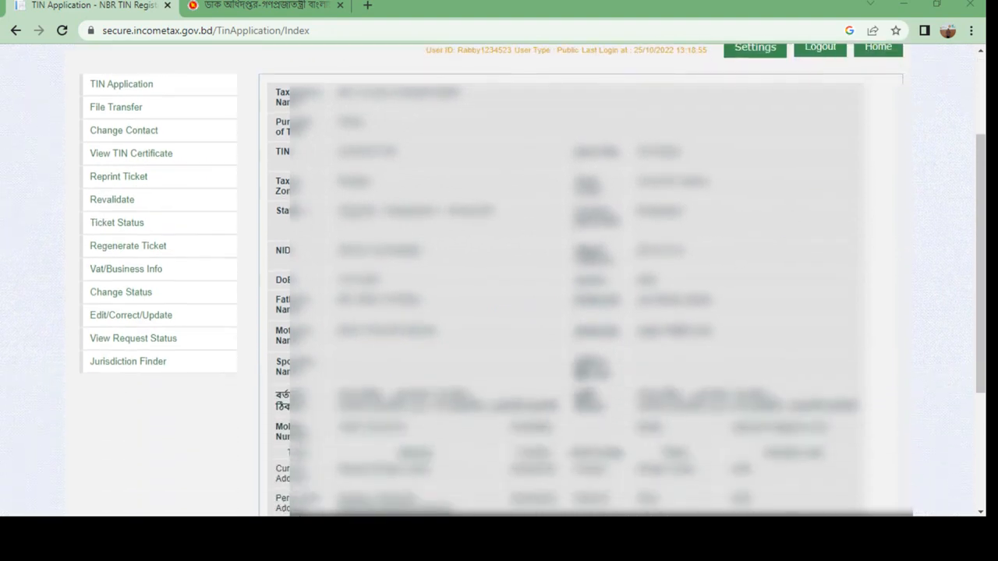
{"action": "scroll", "coordinate": [794, 223], "scroll_direction": "down", "scroll_amount": 3}
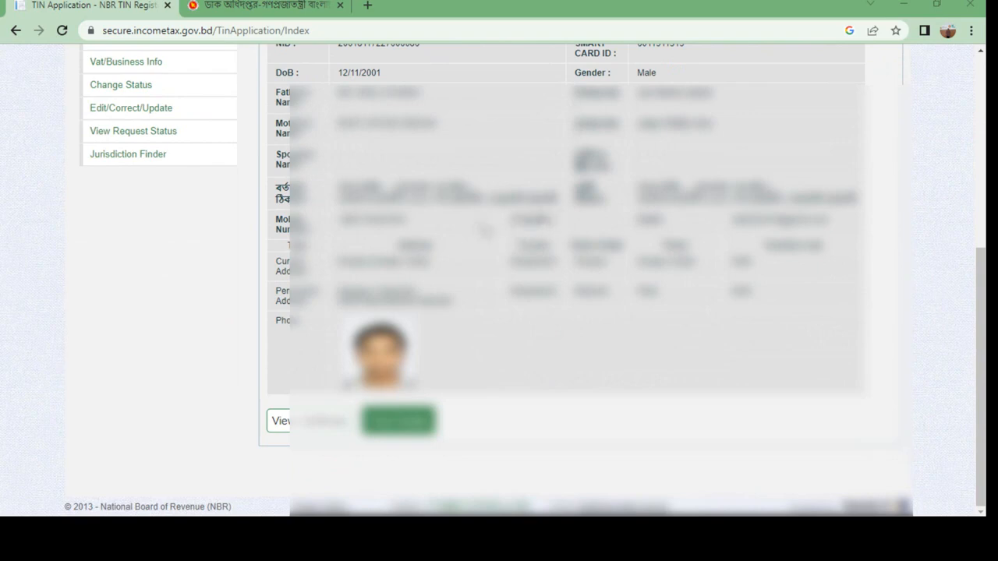
{"action": "scroll", "coordinate": [492, 226], "scroll_direction": "up", "scroll_amount": 2}
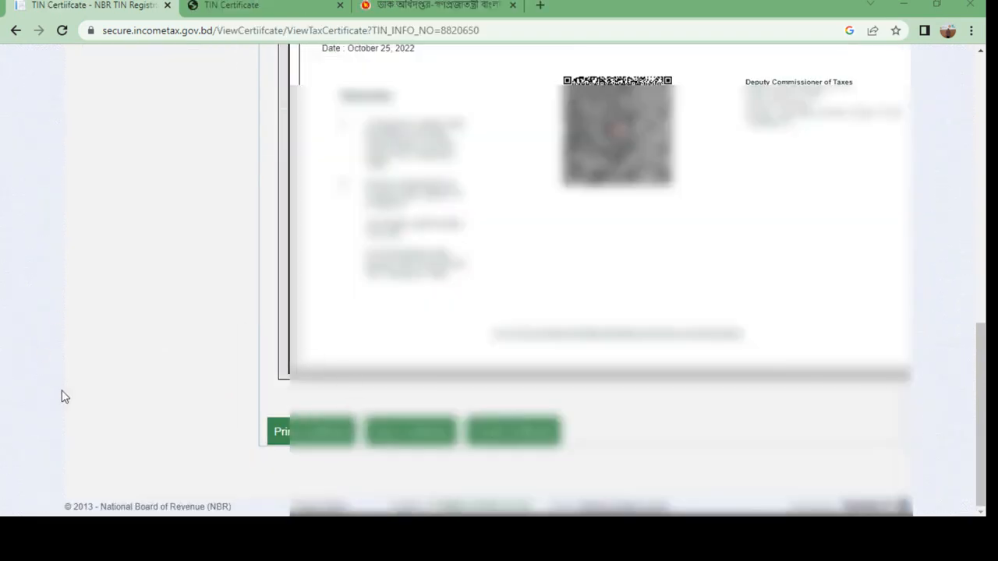
Download the TIN certificate PDF, open it from the download bar and read to the QR code
{"action": "left_click", "coordinate": [405, 437]}
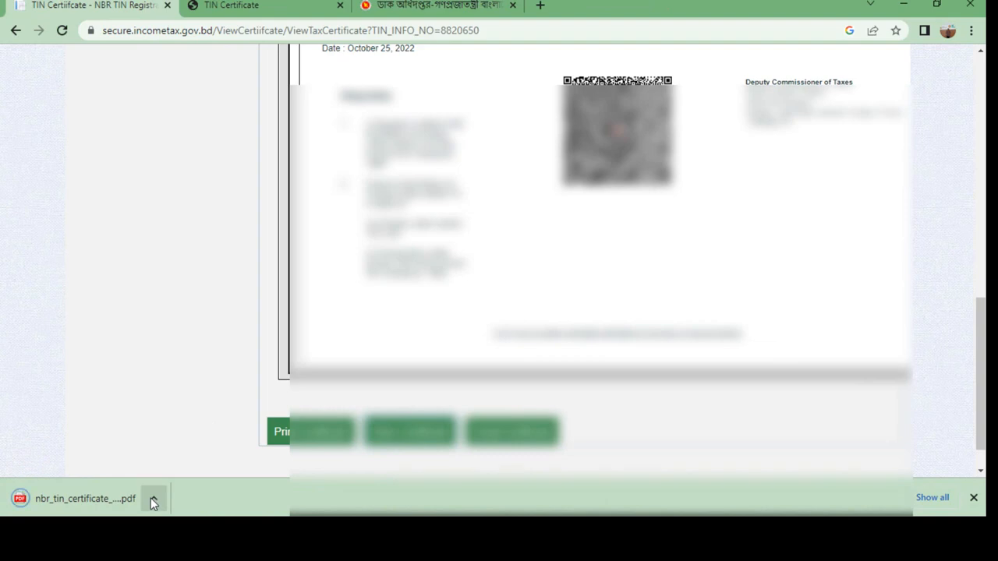
{"action": "left_click", "coordinate": [152, 498]}
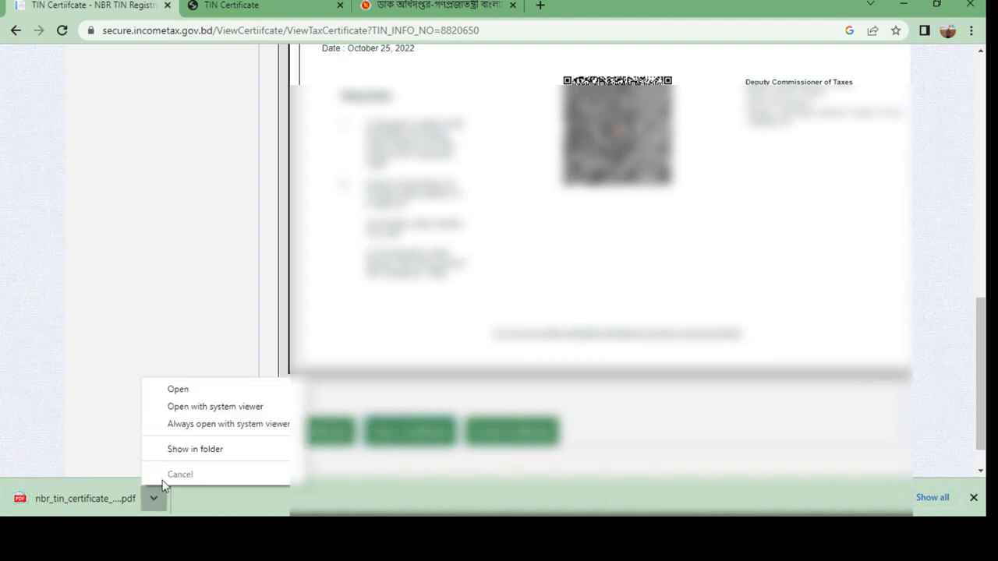
{"action": "left_click", "coordinate": [176, 392]}
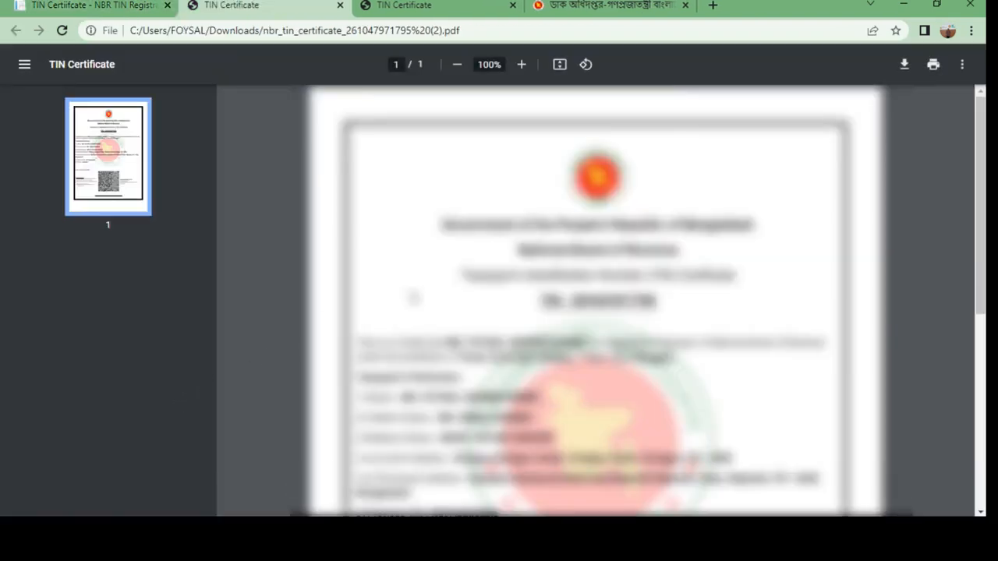
{"action": "scroll", "coordinate": [456, 366], "scroll_direction": "down", "scroll_amount": 5}
{"action": "scroll", "coordinate": [390, 335], "scroll_direction": "up", "scroll_amount": 4}
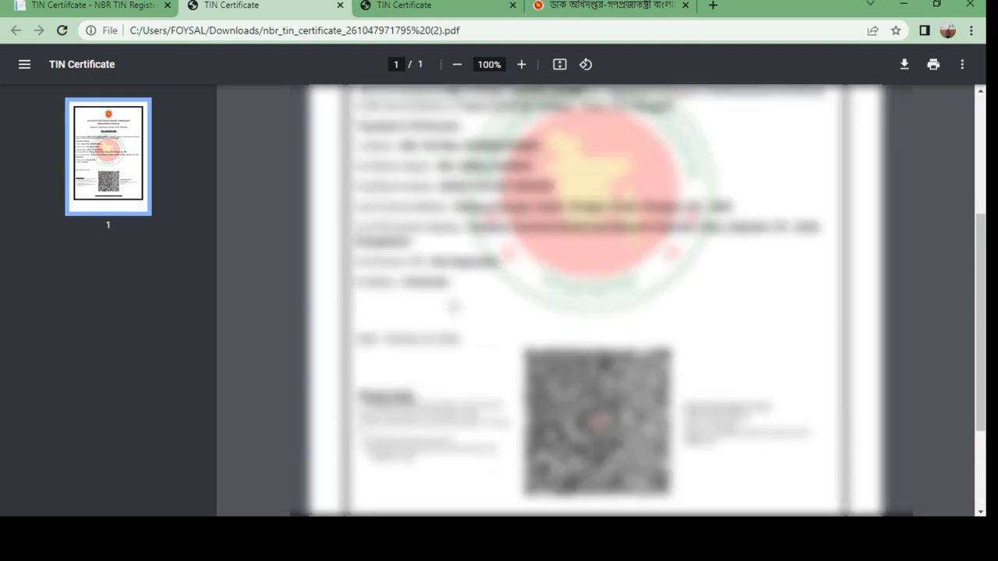
{"action": "scroll", "coordinate": [390, 335], "scroll_direction": "down", "scroll_amount": 4}
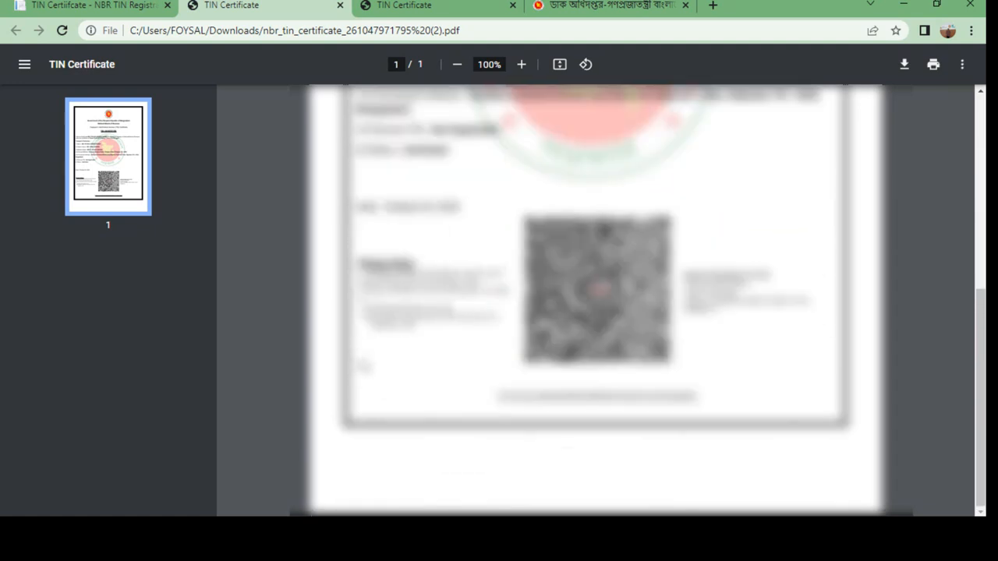